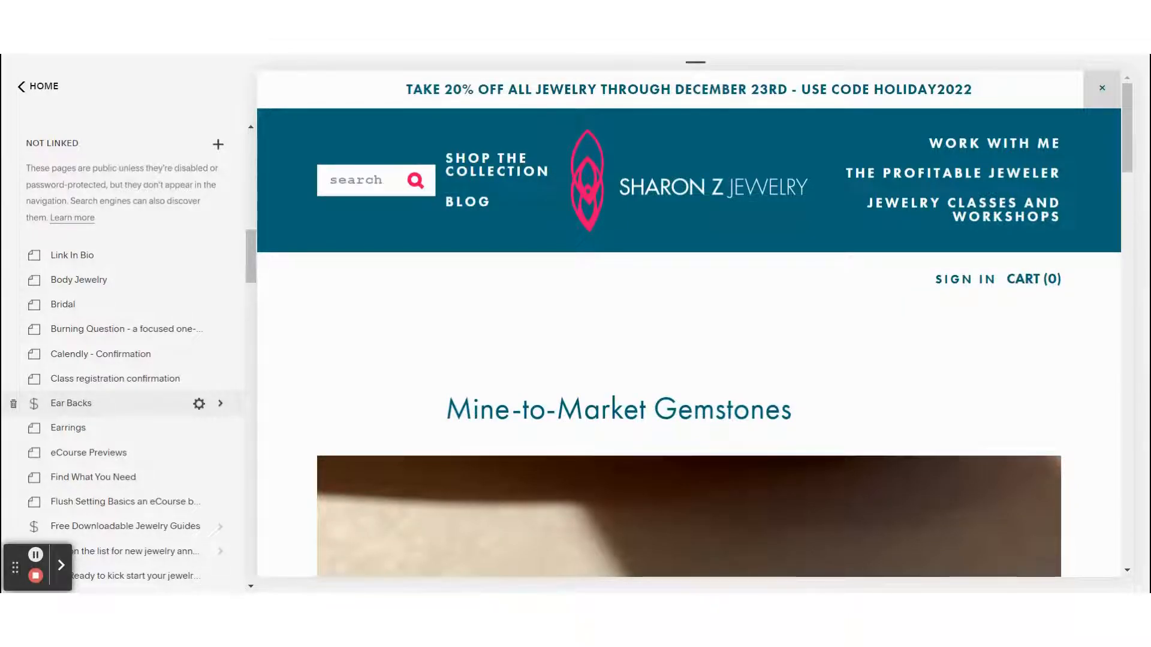
pyautogui.scroll(4, 120, 406)
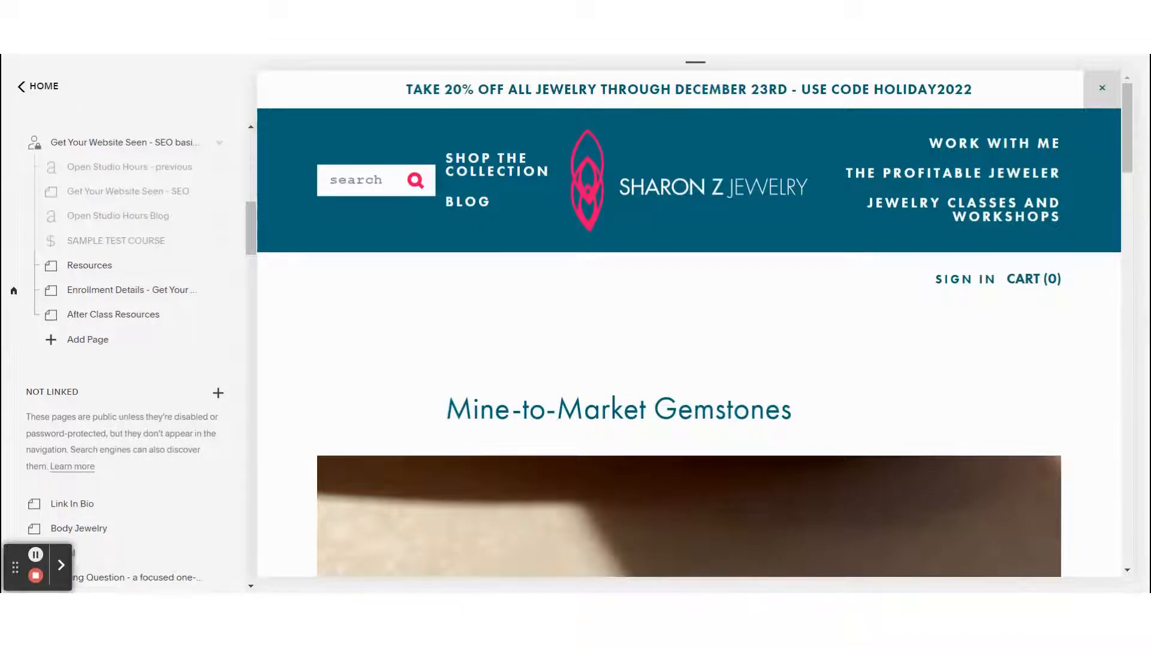
pyautogui.scroll(10, 139, 381)
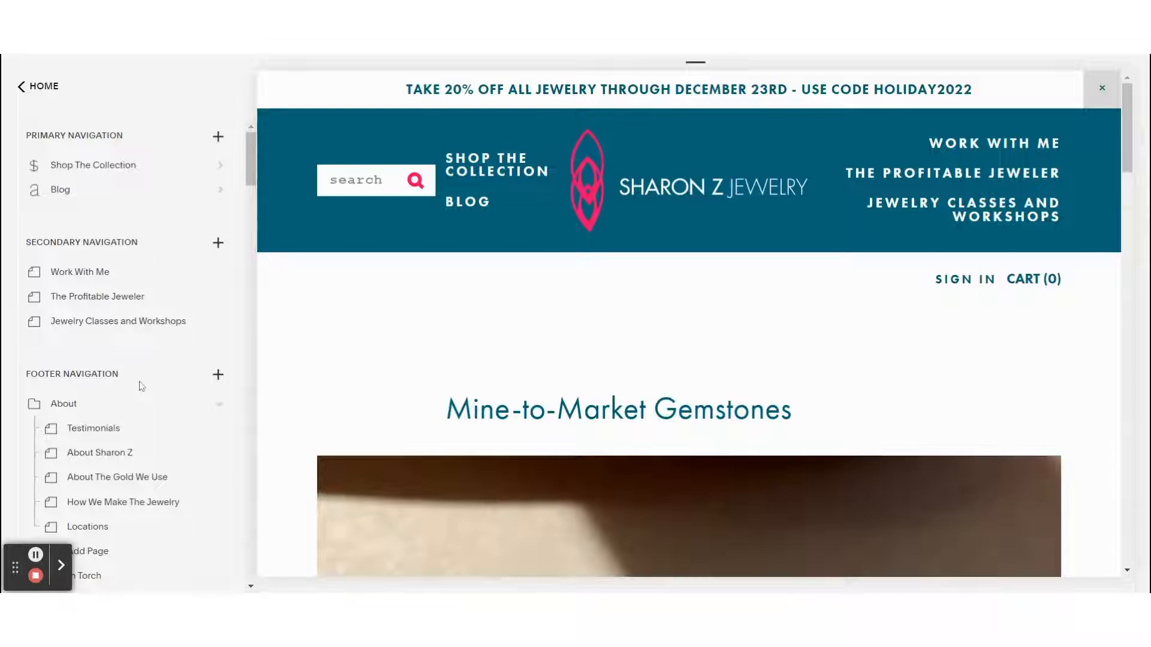
pyautogui.scroll(-6, 142, 386)
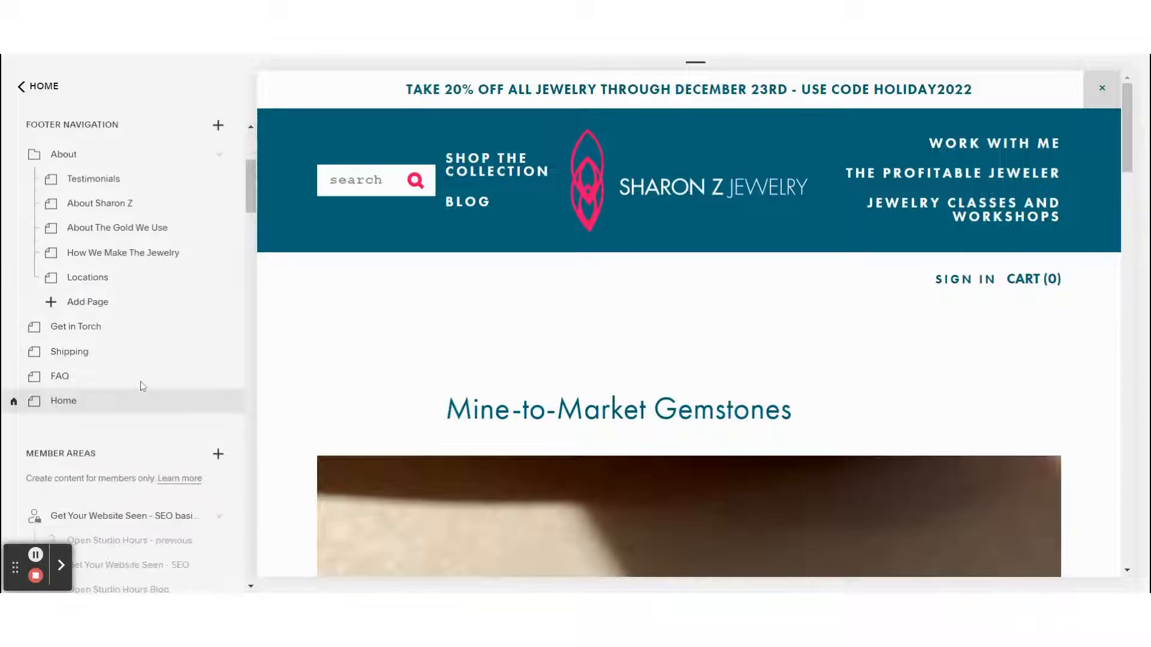
pyautogui.scroll(-6, 138, 340)
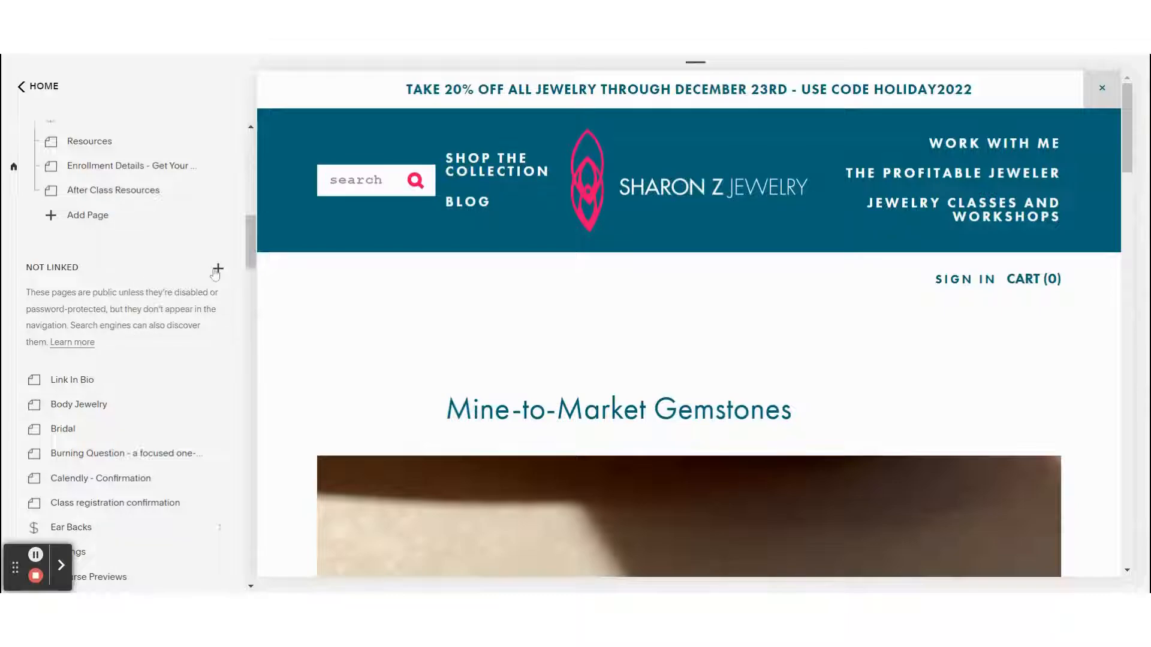
pyautogui.click(219, 270)
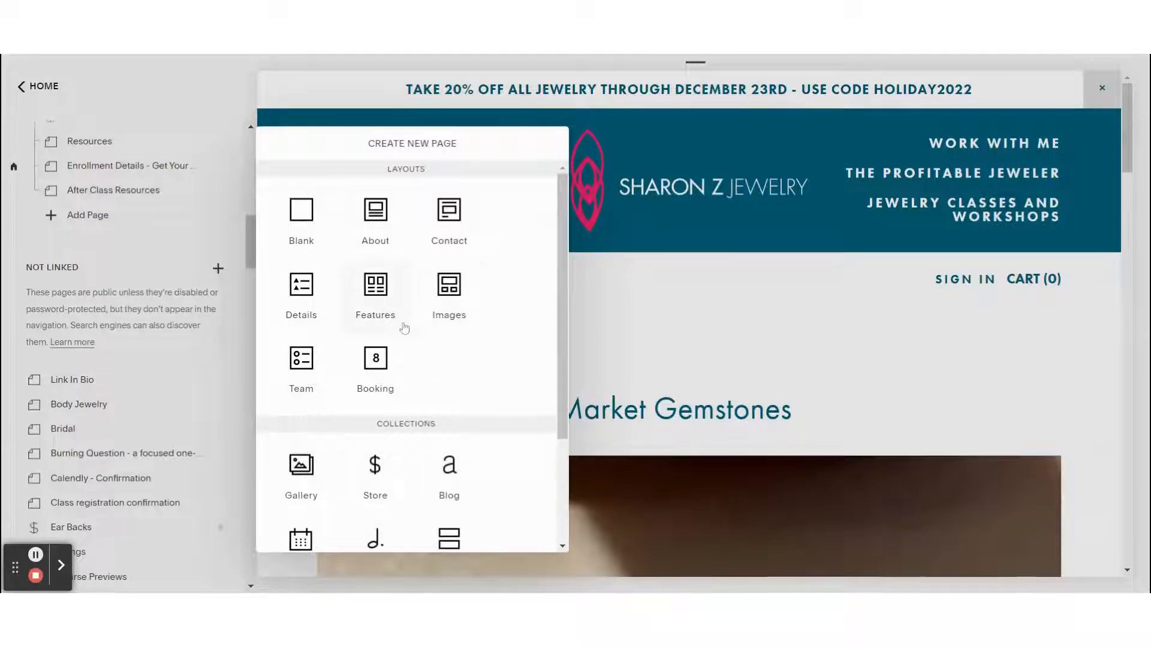
pyautogui.click(304, 221)
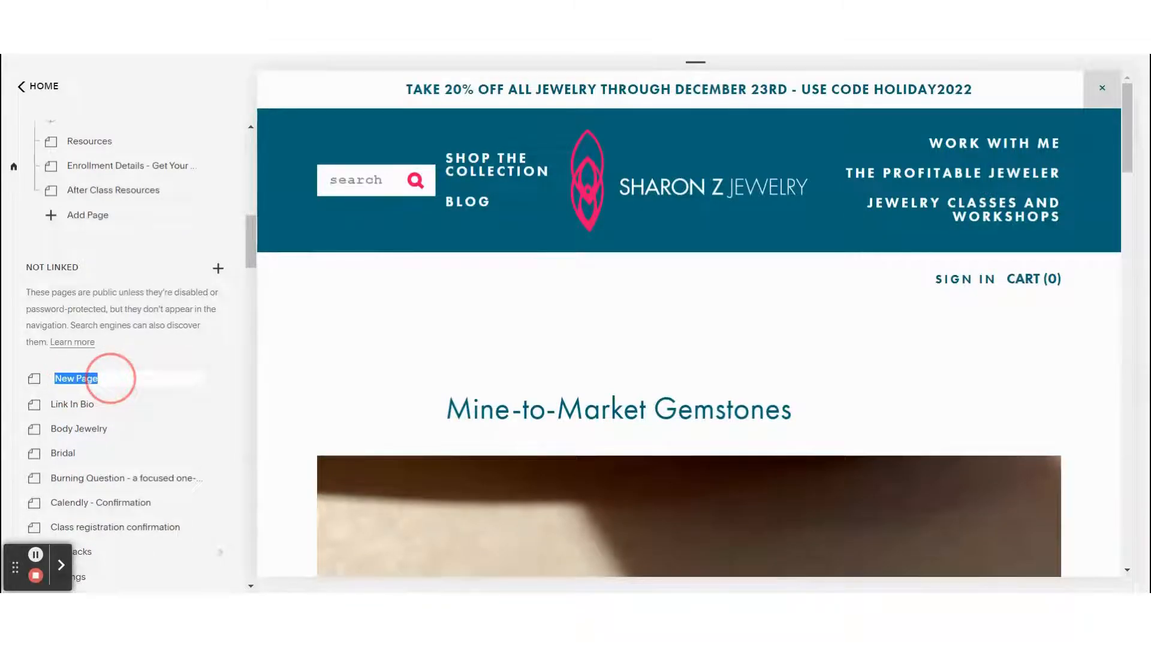
pyautogui.write('Link')
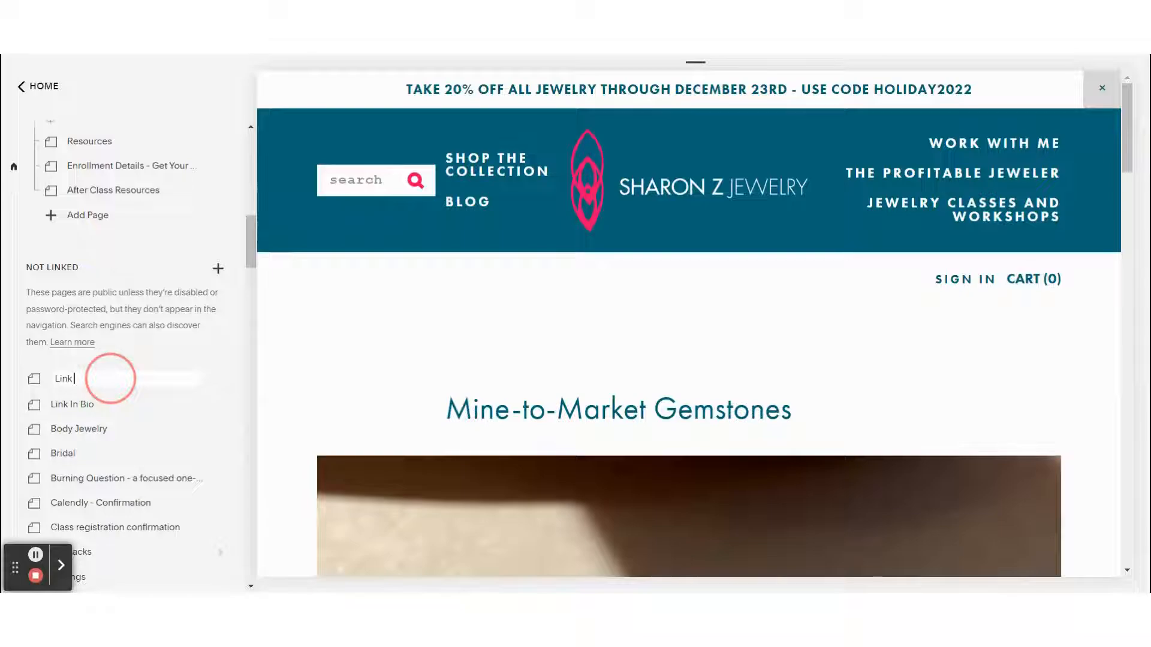
pyautogui.write(' In Bio - Sharon Z')
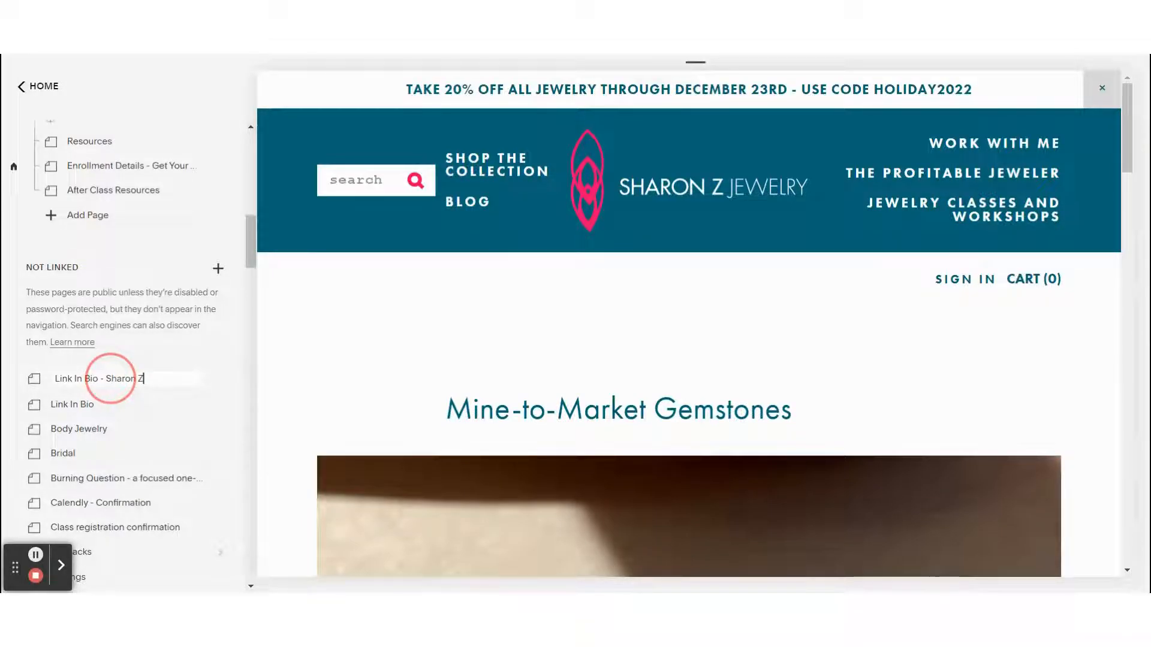
pyautogui.click(186, 359)
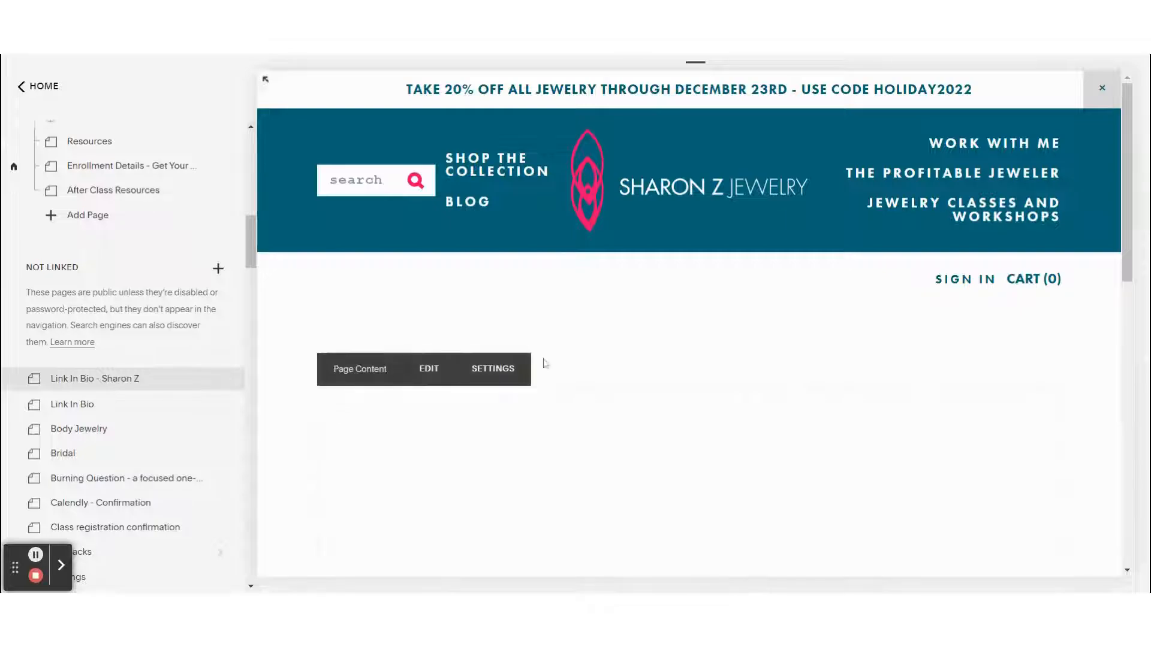
# Step: Open the new page's content for editing and insert a button block above the empty text block
pyautogui.scroll(-5, 662, 354)
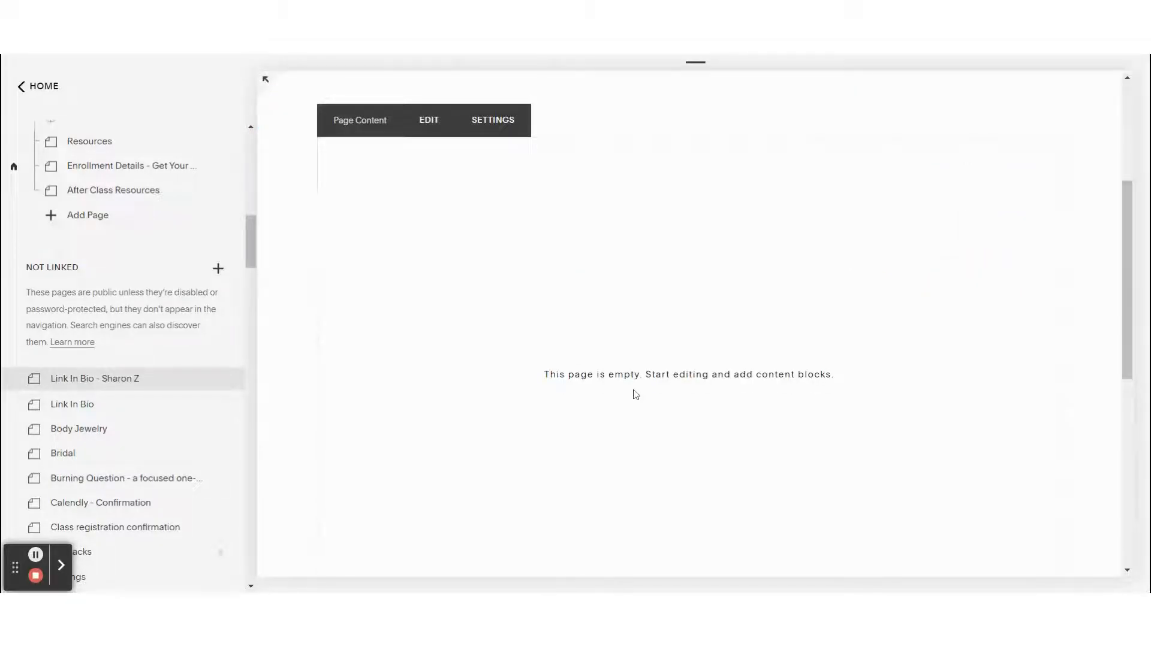
pyautogui.scroll(4, 635, 395)
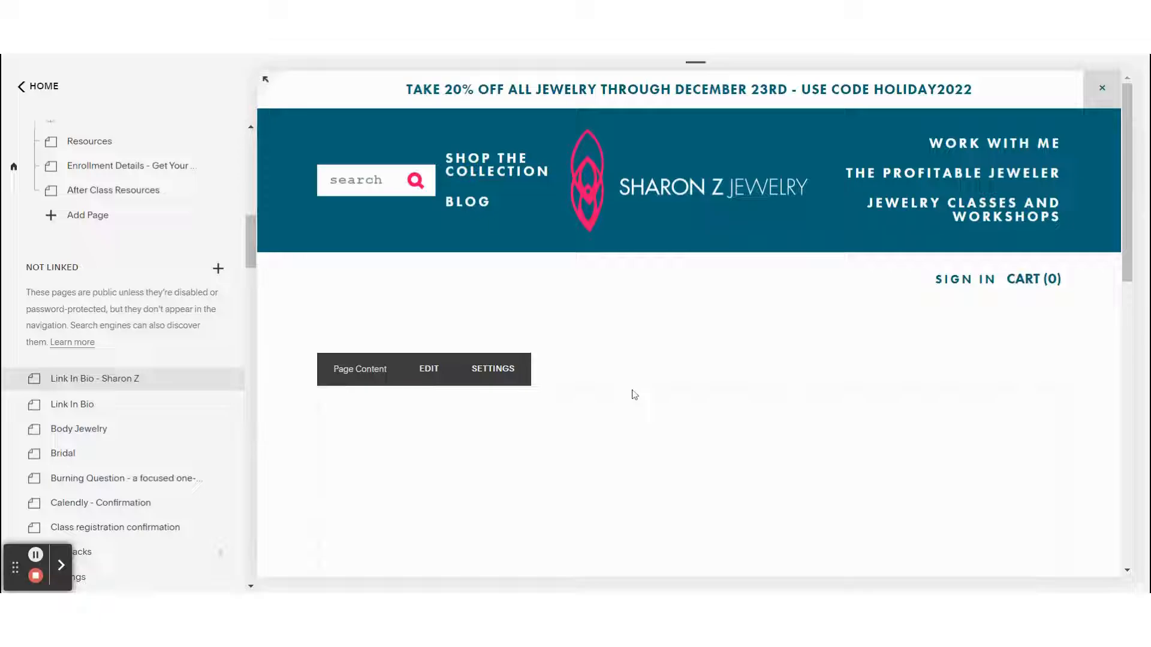
pyautogui.click(428, 371)
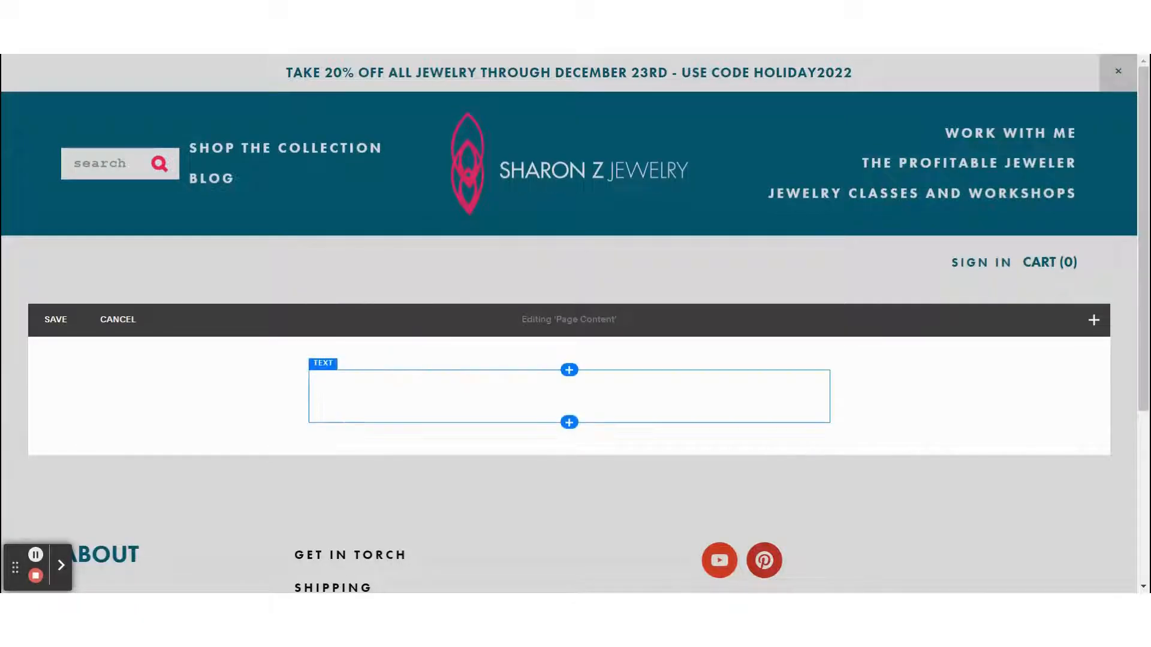
pyautogui.click(569, 371)
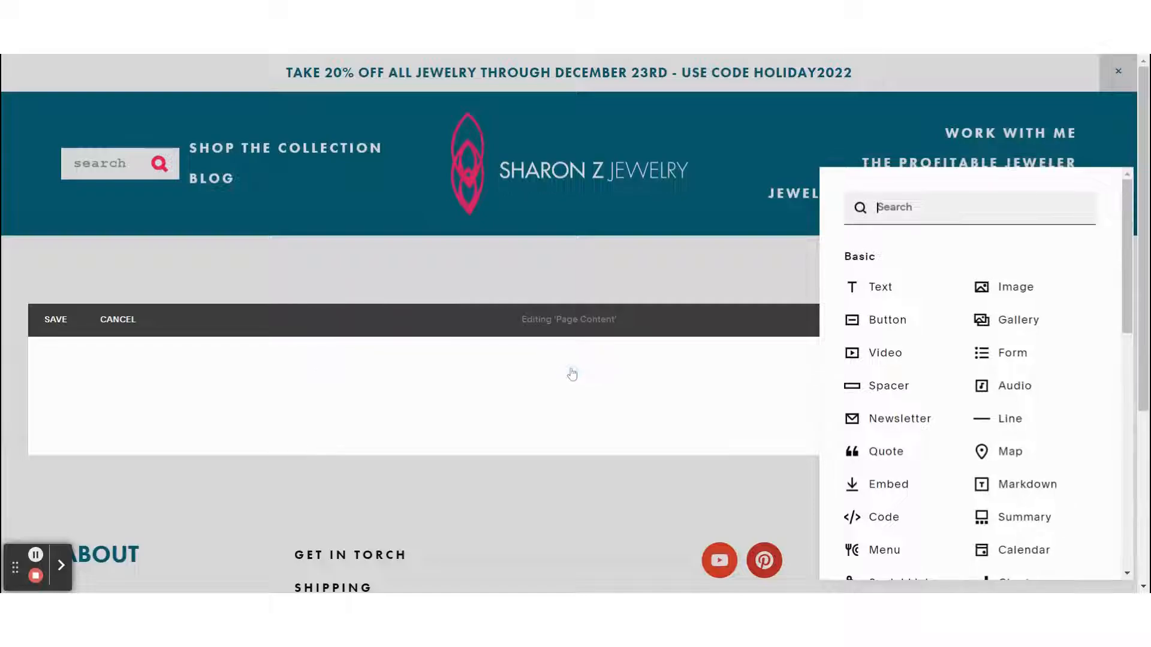
pyautogui.click(898, 322)
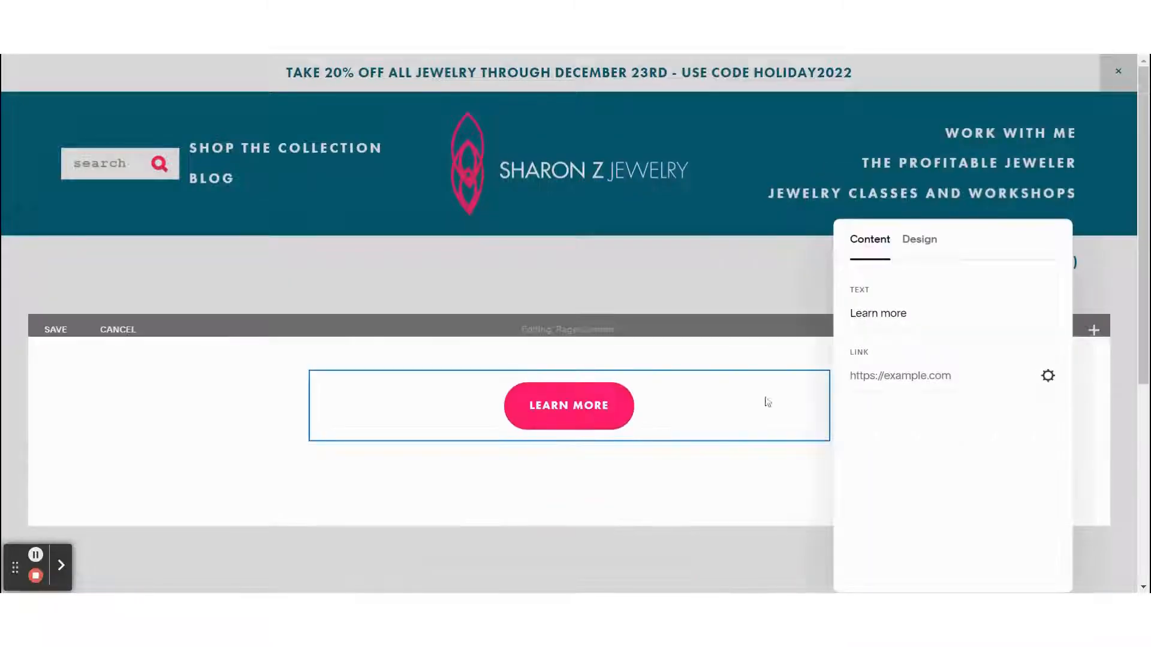
pyautogui.click(674, 499)
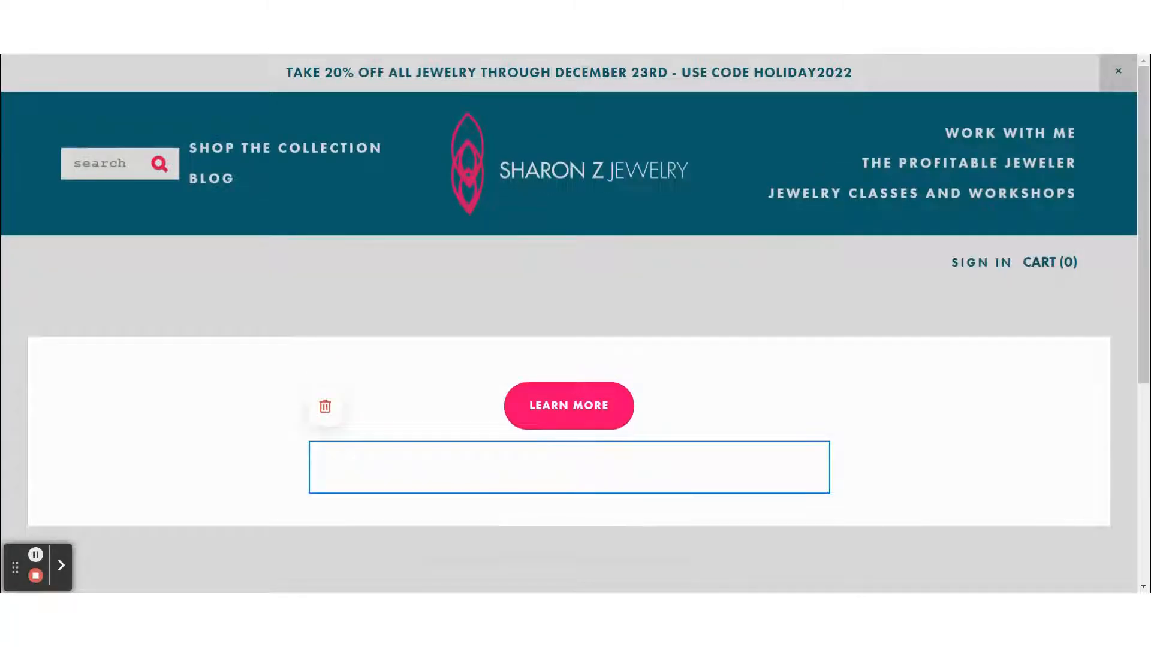
pyautogui.moveTo(569, 406)
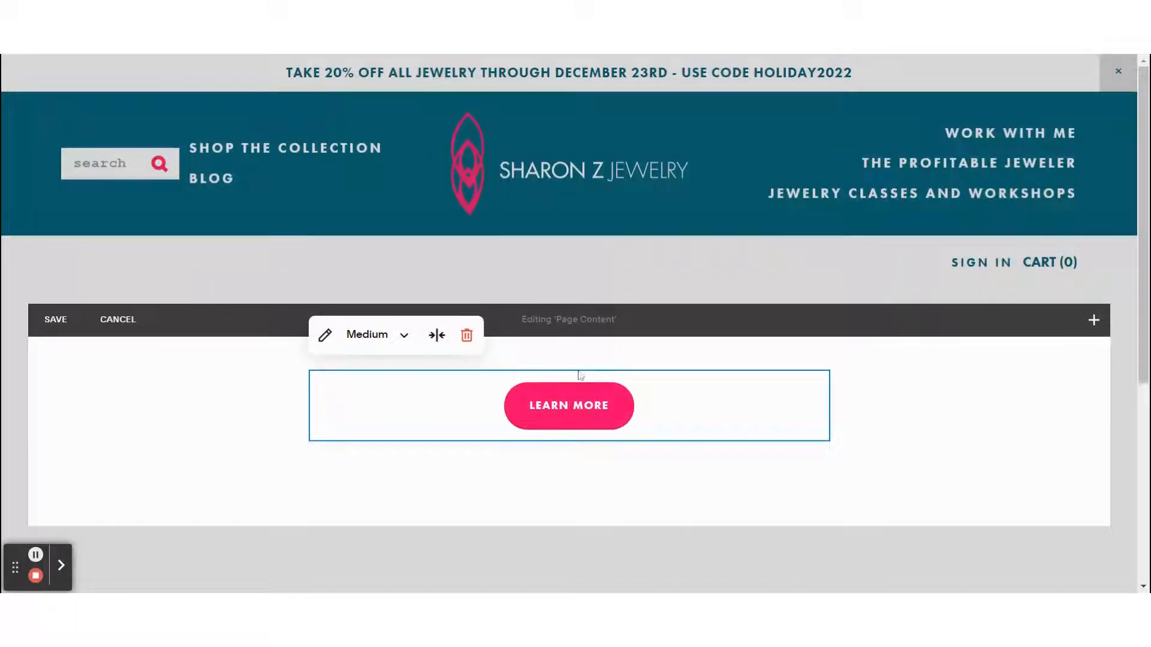
pyautogui.click(960, 401)
# Step: Insert two more button blocks above the existing button
pyautogui.moveTo(608, 376)
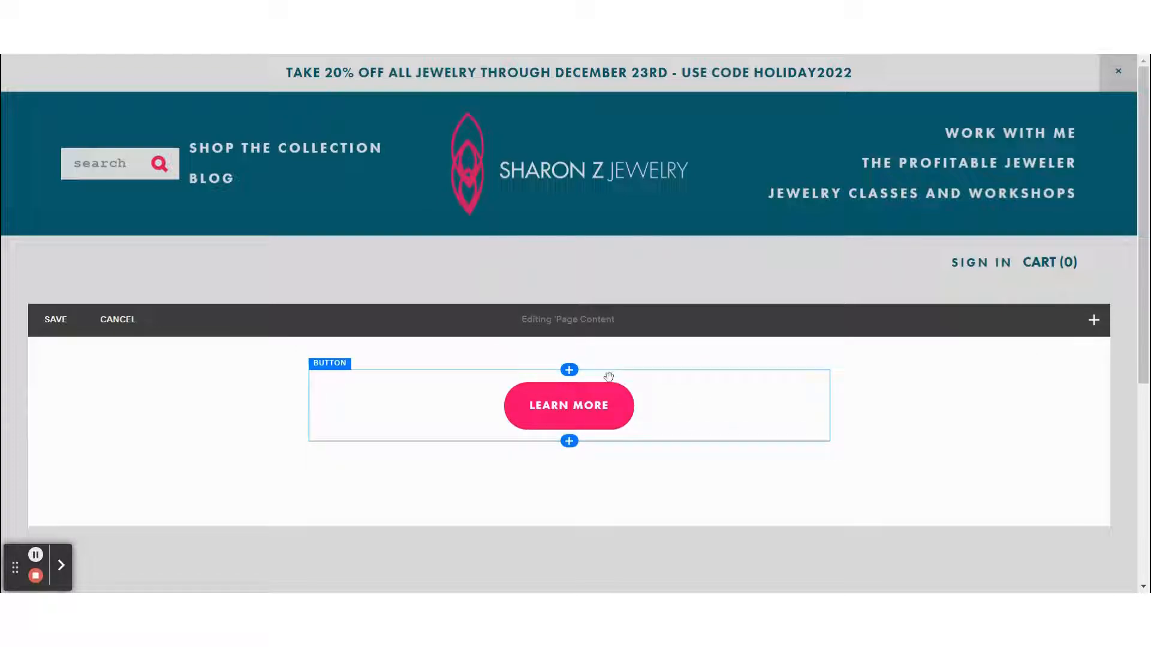
pyautogui.click(570, 371)
pyautogui.click(886, 313)
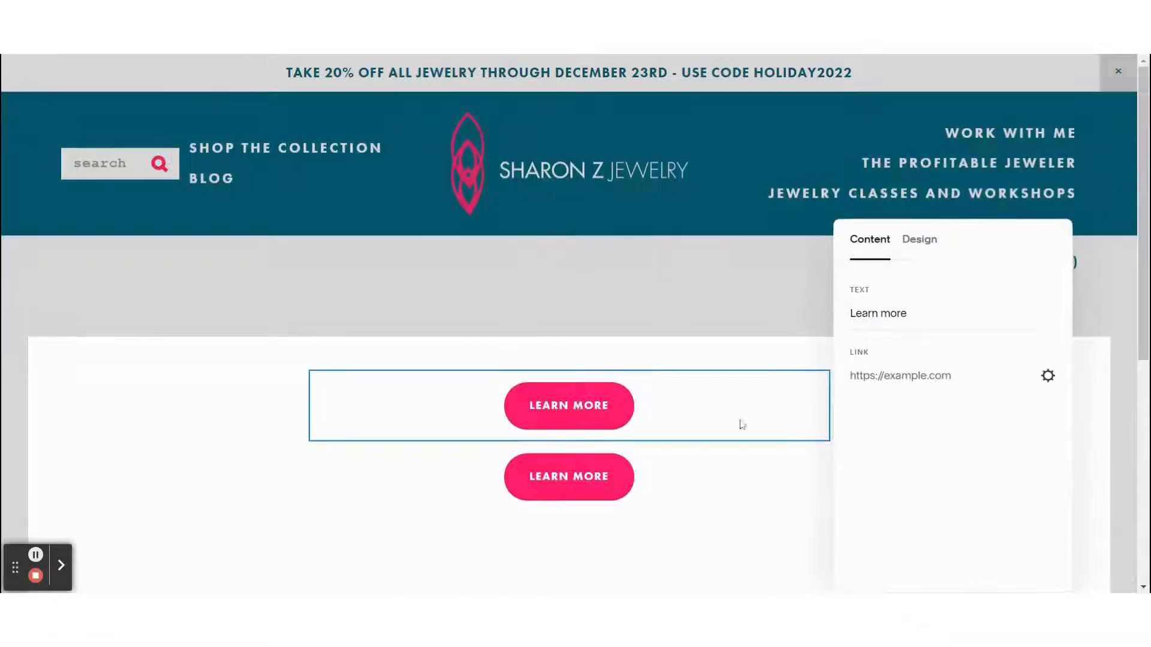
pyautogui.click(788, 497)
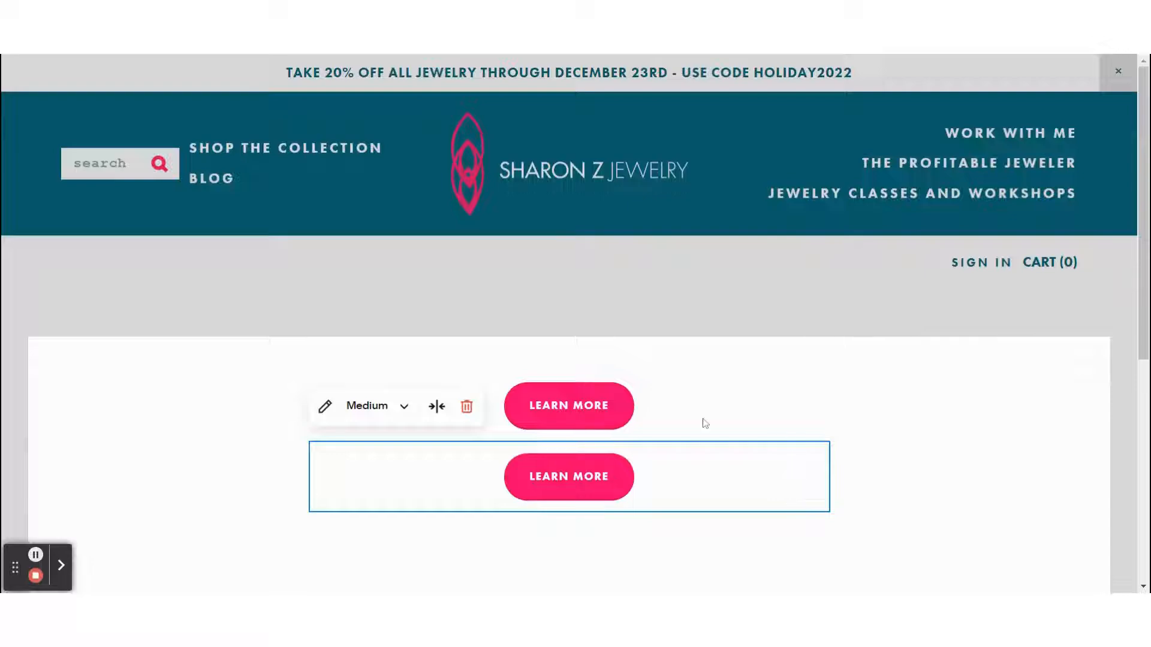
pyautogui.click(876, 409)
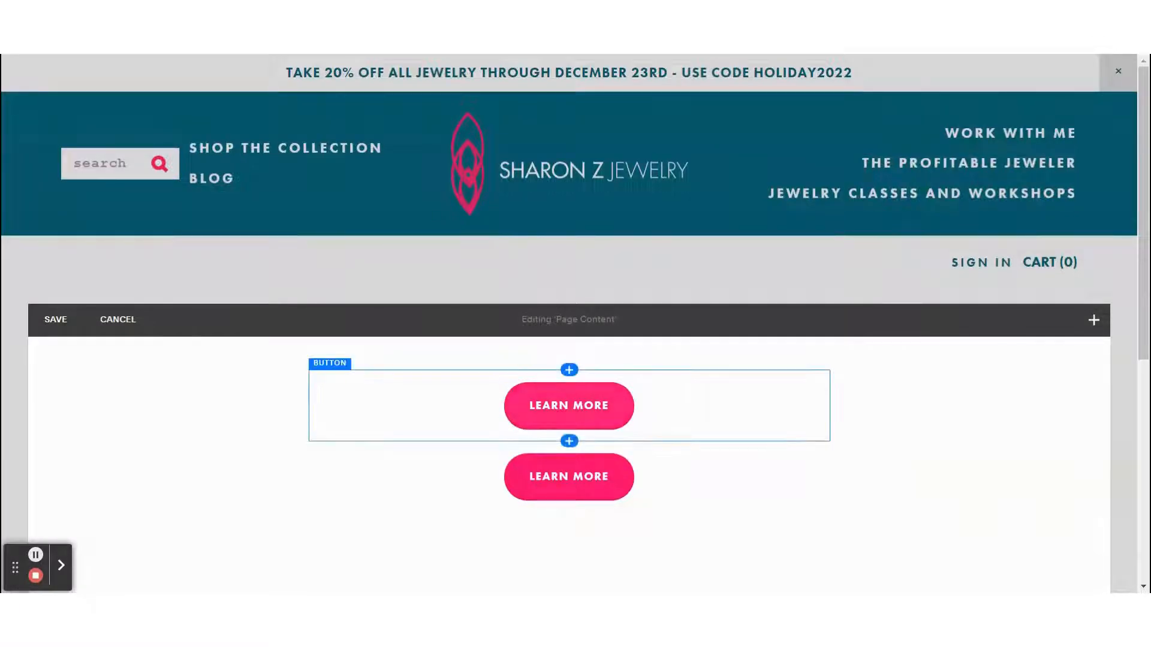
pyautogui.click(570, 370)
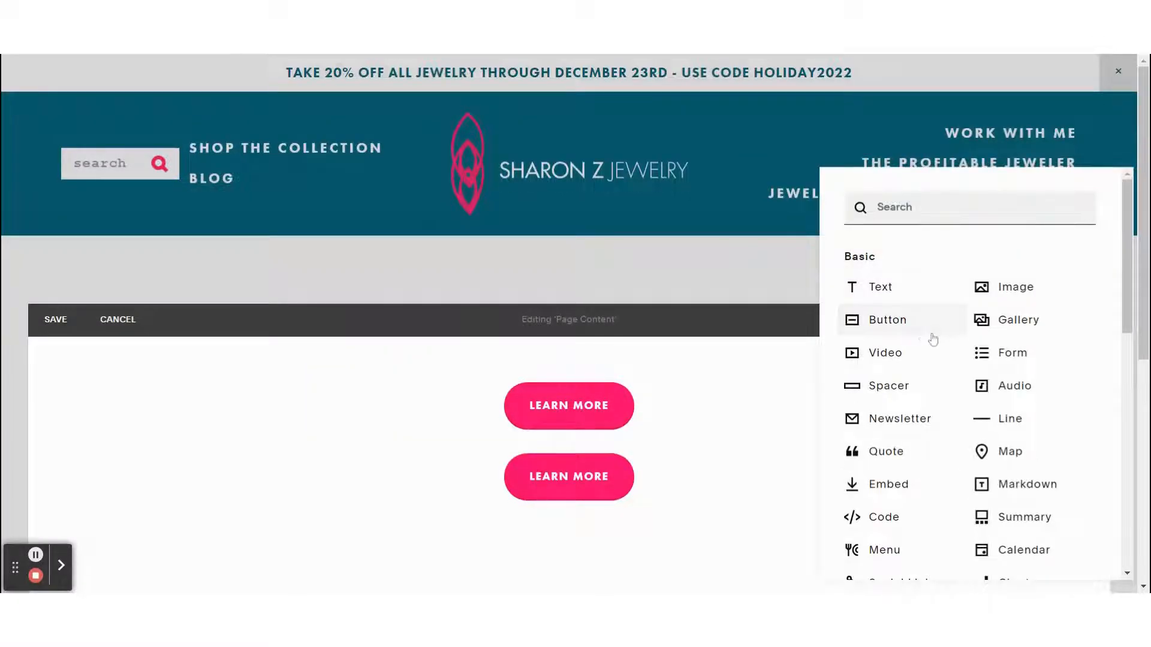
pyautogui.click(889, 318)
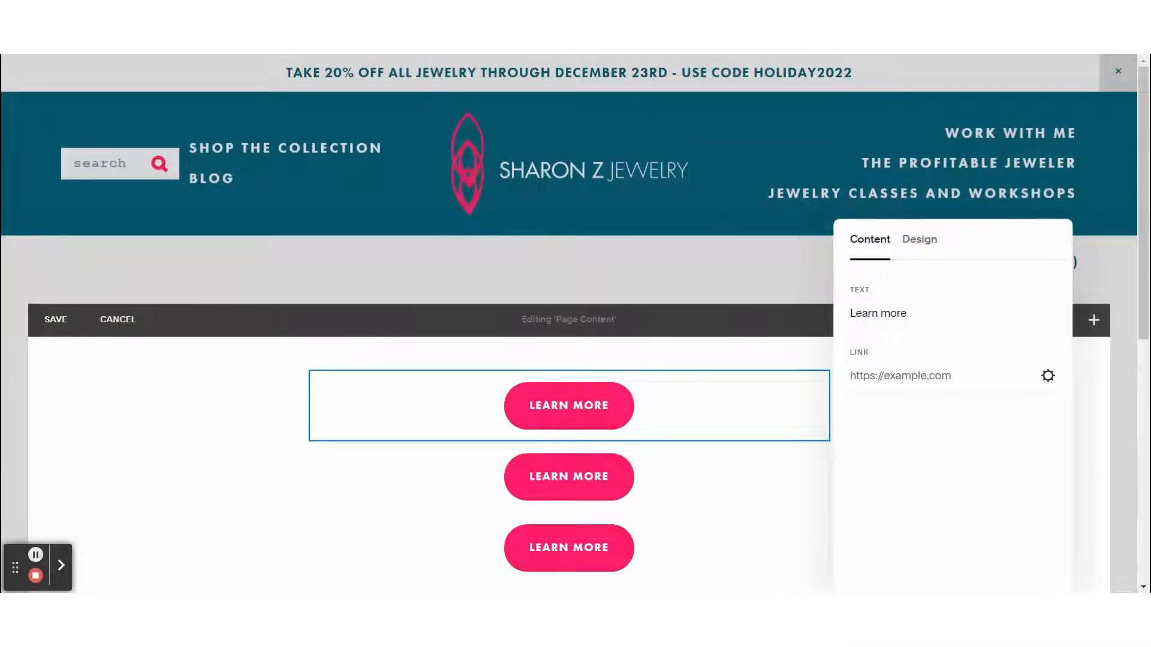
# Step: Set the topmost button's text to "Sign up for the list"
pyautogui.moveTo(909, 314); pyautogui.dragTo(852, 318)
pyautogui.write('Si')
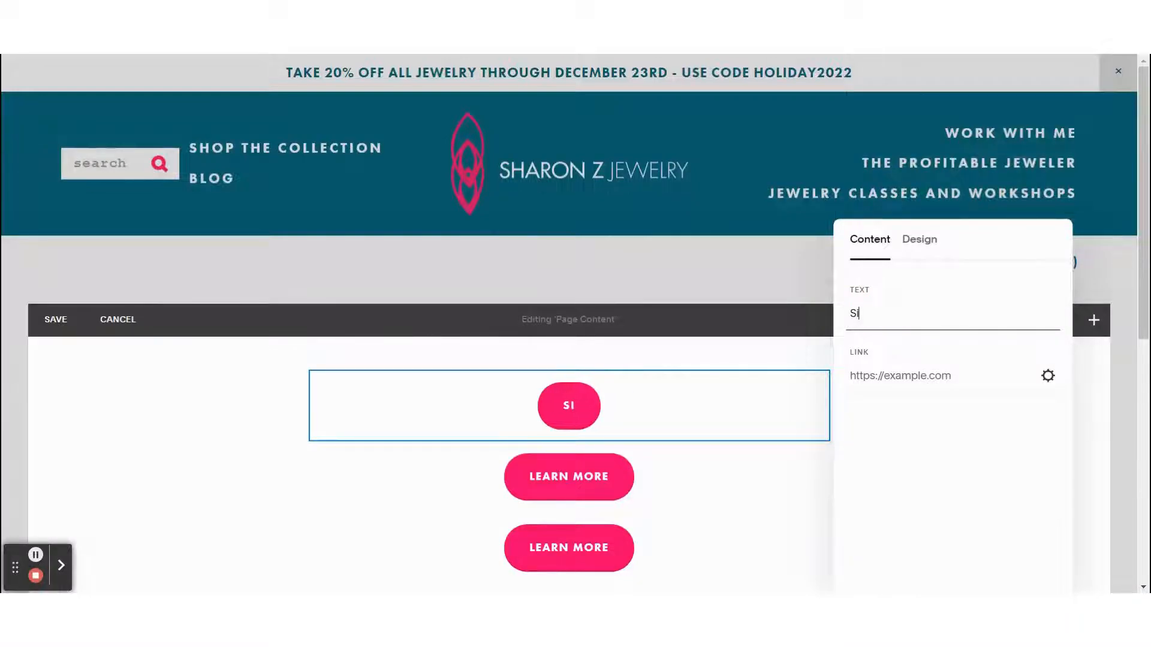
pyautogui.write('gn up for the list')
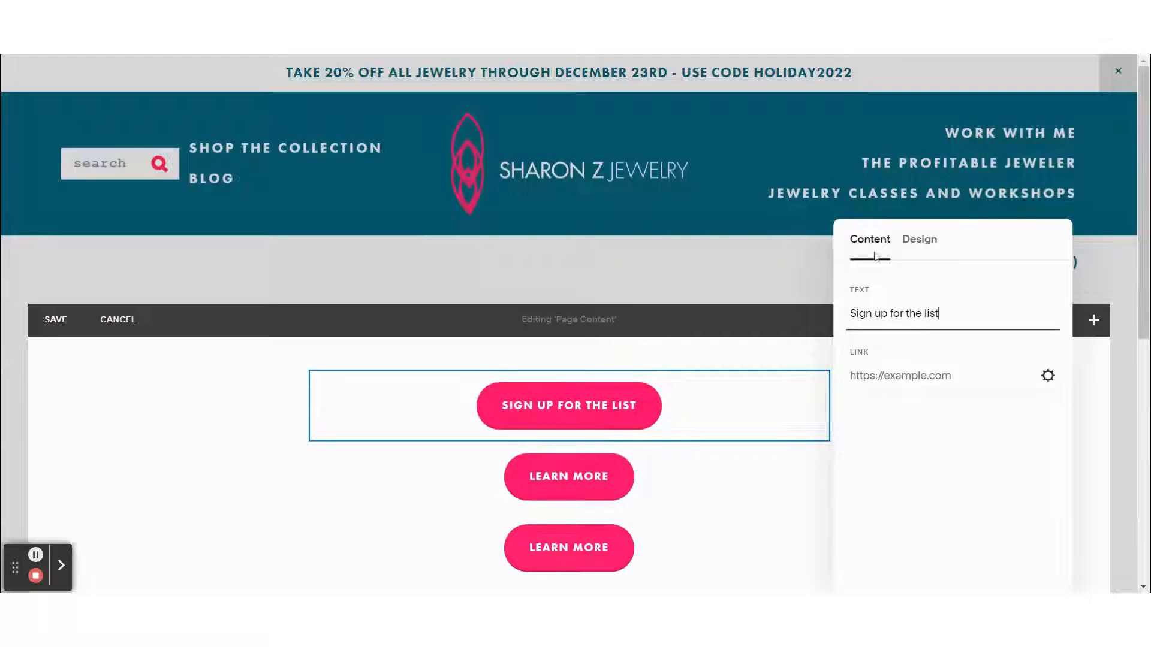
# Step: Preview the Small and Large sizes on the "Sign up for the list" button and set it back to Medium
pyautogui.click(935, 235)
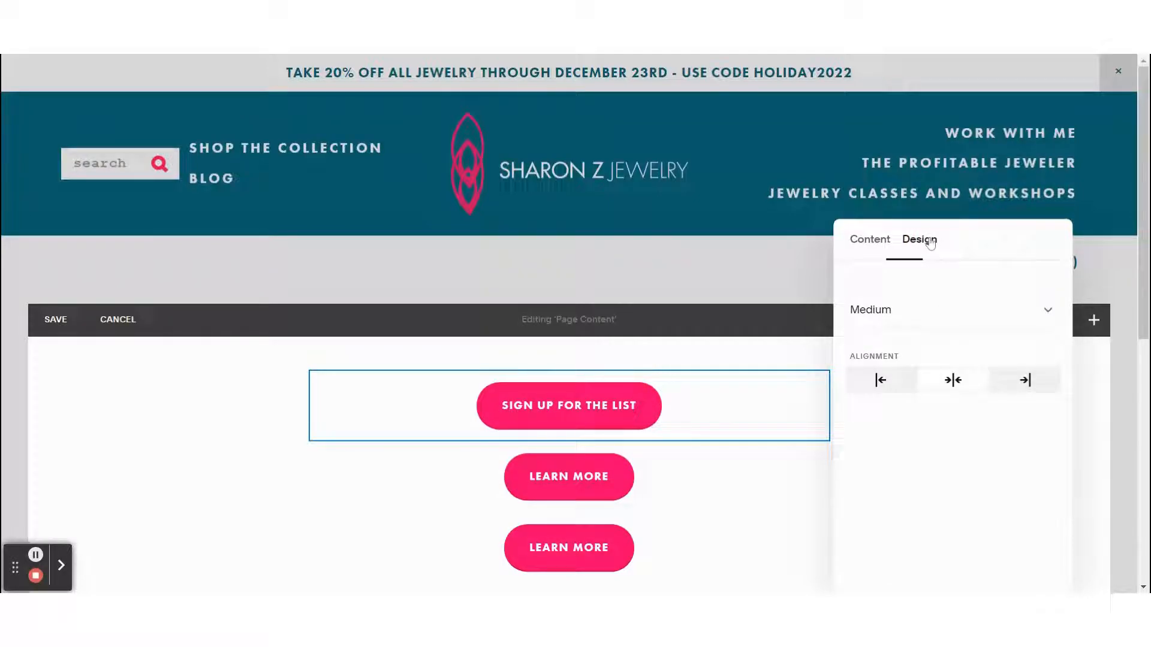
pyautogui.click(909, 318)
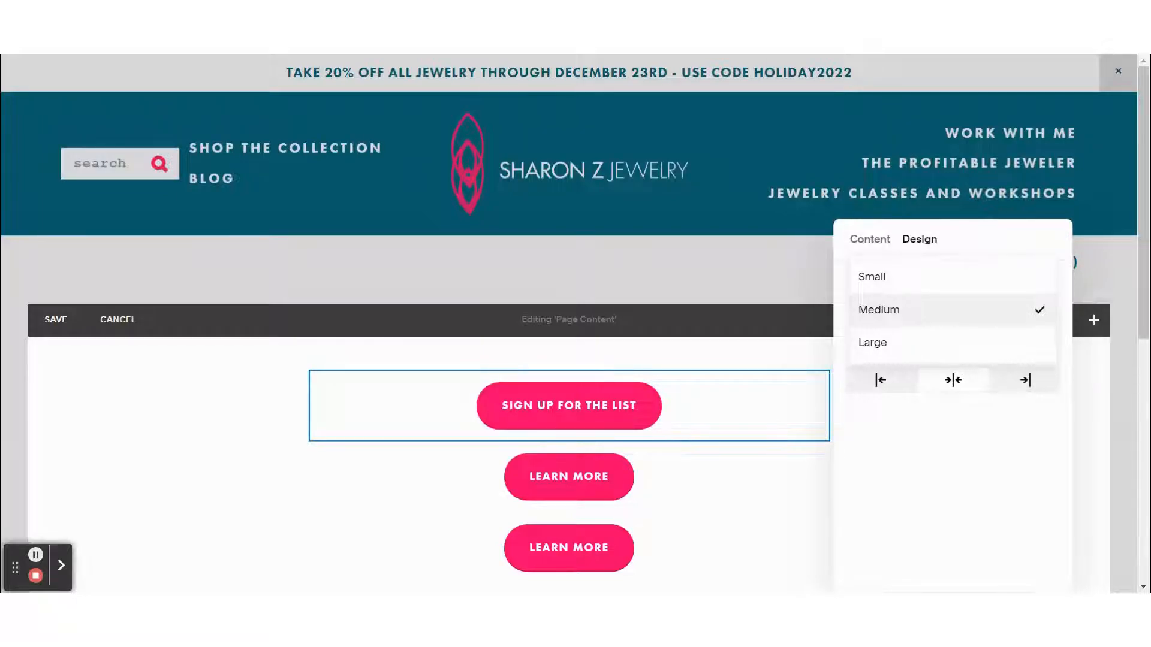
pyautogui.click(886, 286)
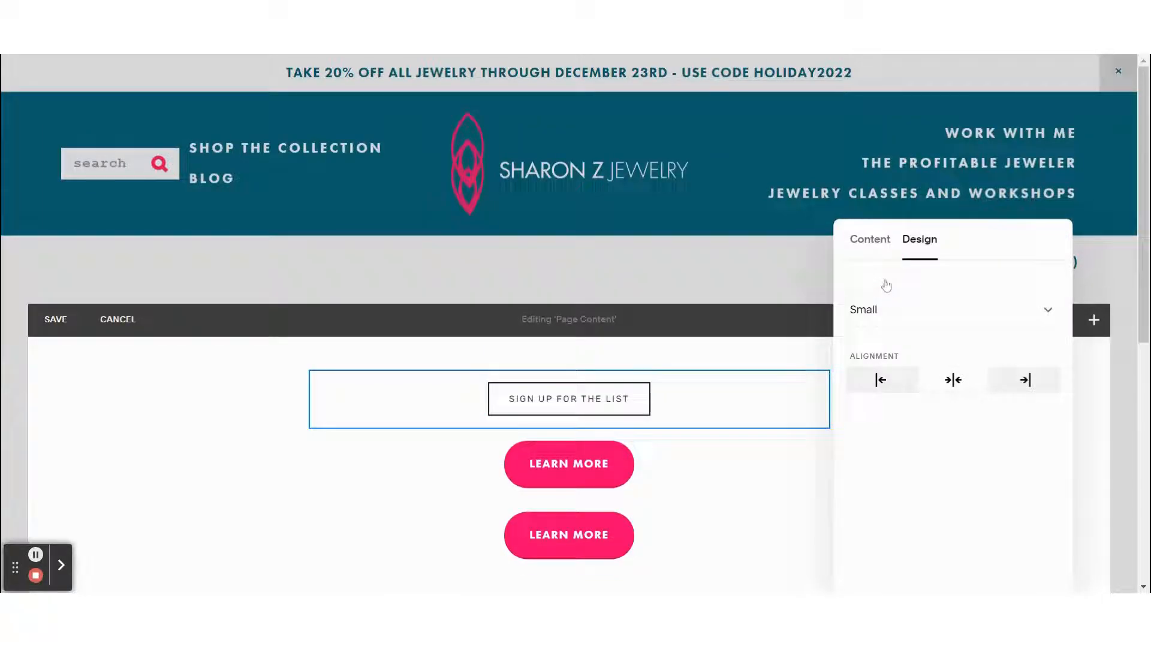
pyautogui.click(892, 321)
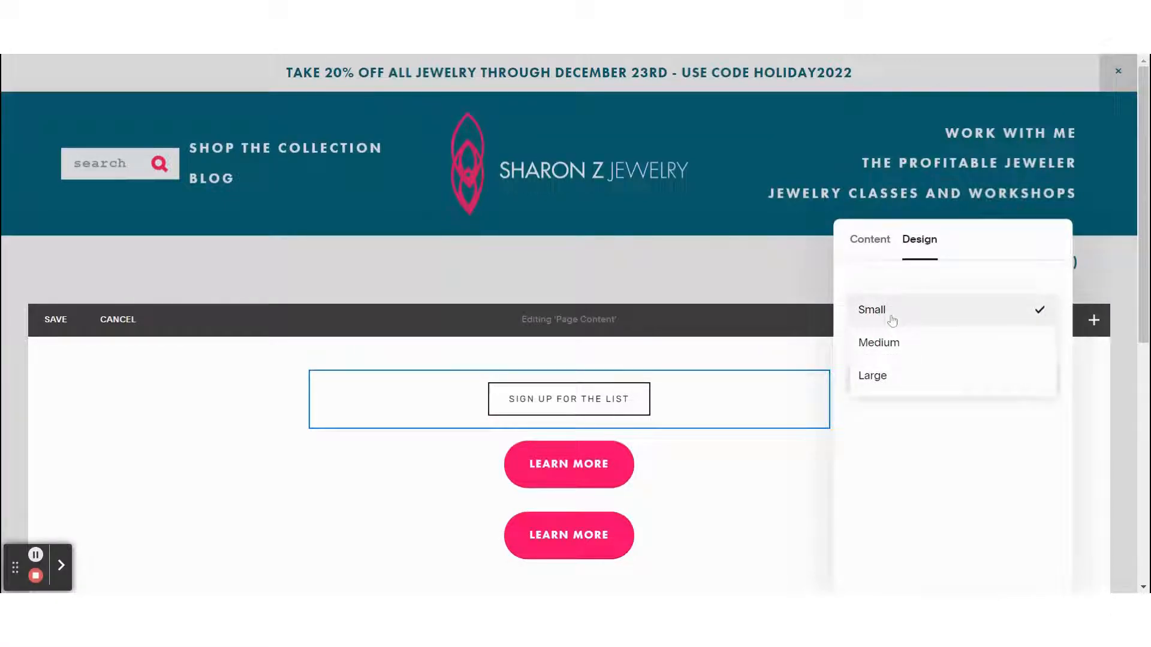
pyautogui.click(886, 380)
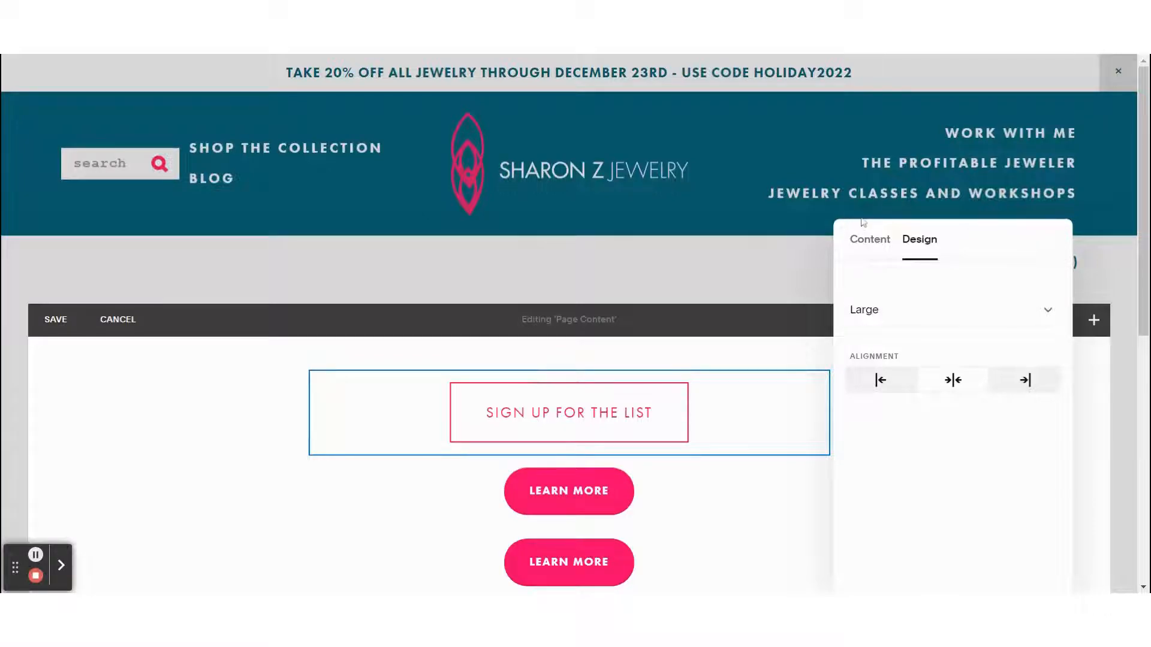
pyautogui.click(884, 311)
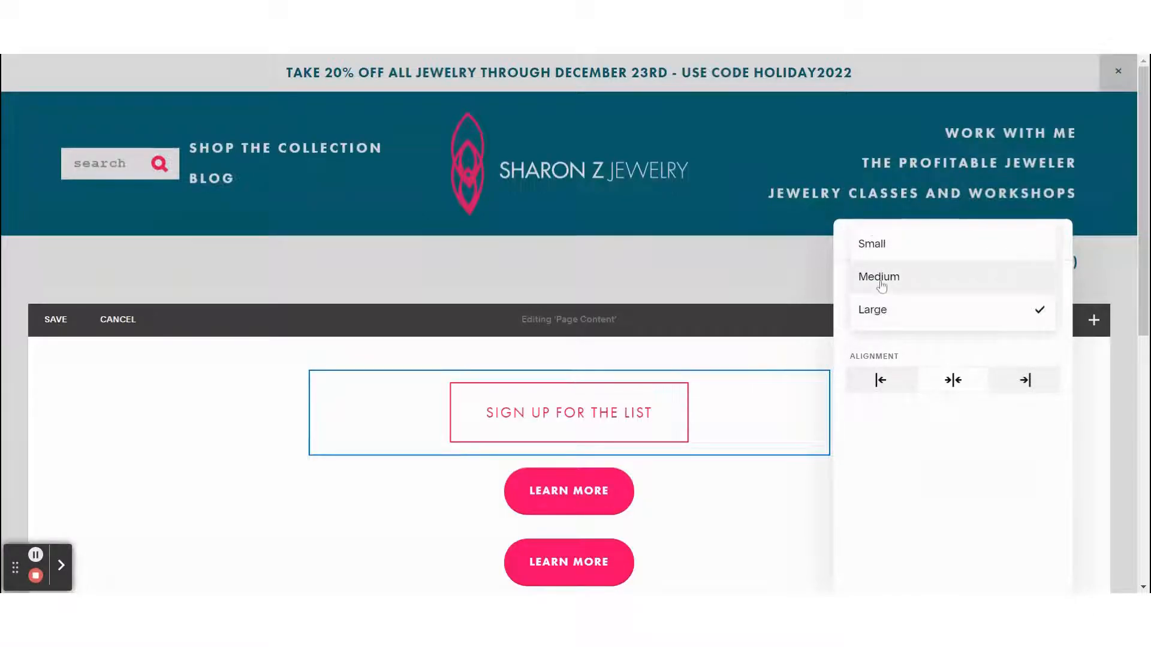
pyautogui.click(882, 284)
# Step: Link the "Sign up for the list" button to the page /sign-up-for-the-list-business and save the link
pyautogui.click(868, 243)
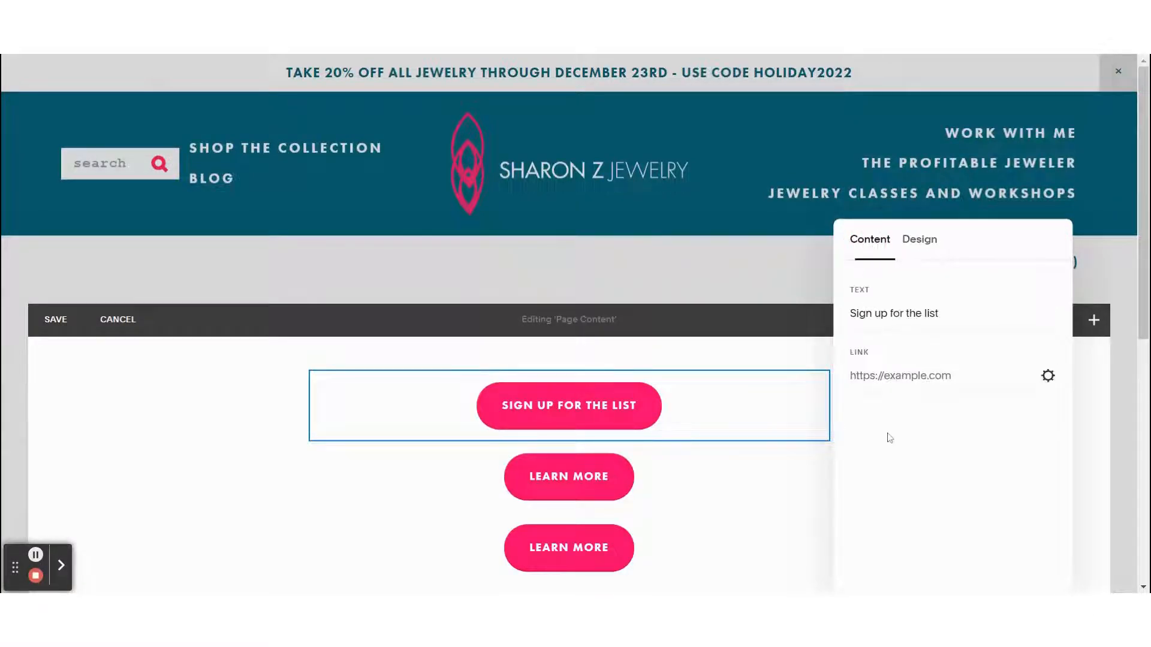
pyautogui.click(899, 376)
pyautogui.click(1048, 376)
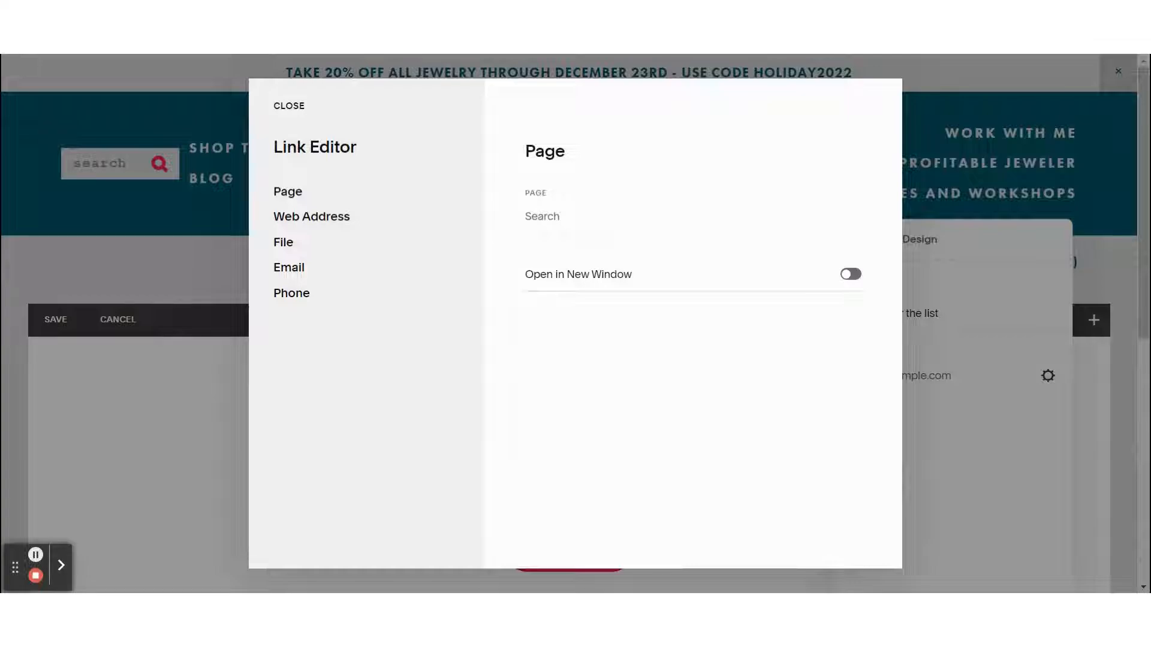
pyautogui.click(558, 217)
pyautogui.write('/list')
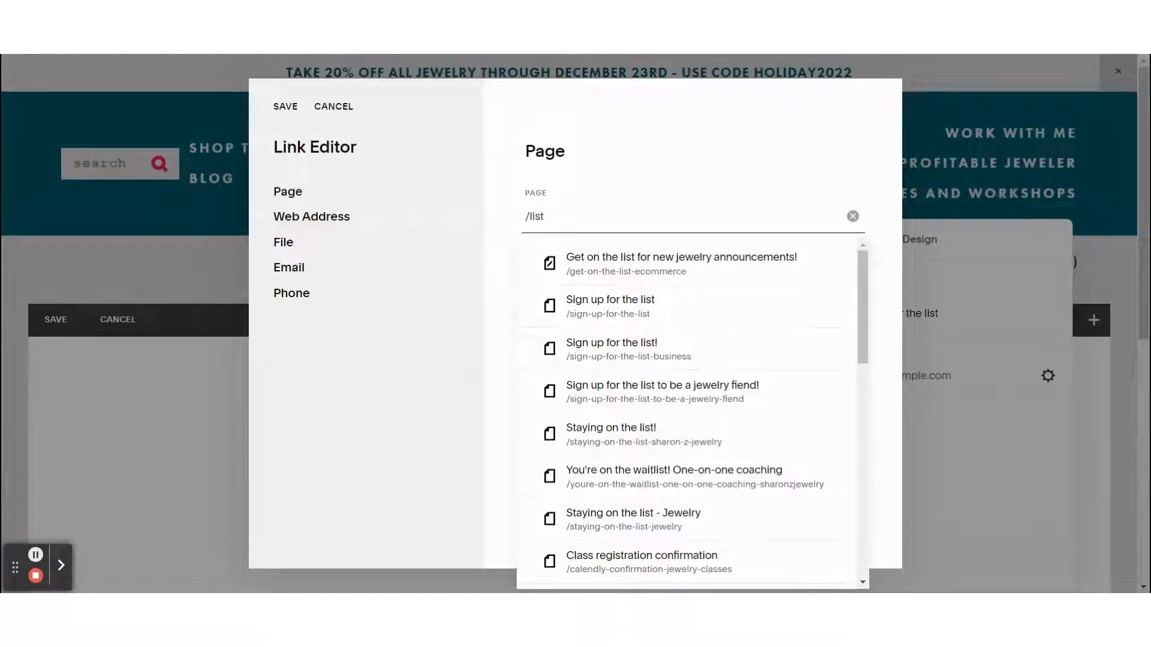
pyautogui.click(623, 350)
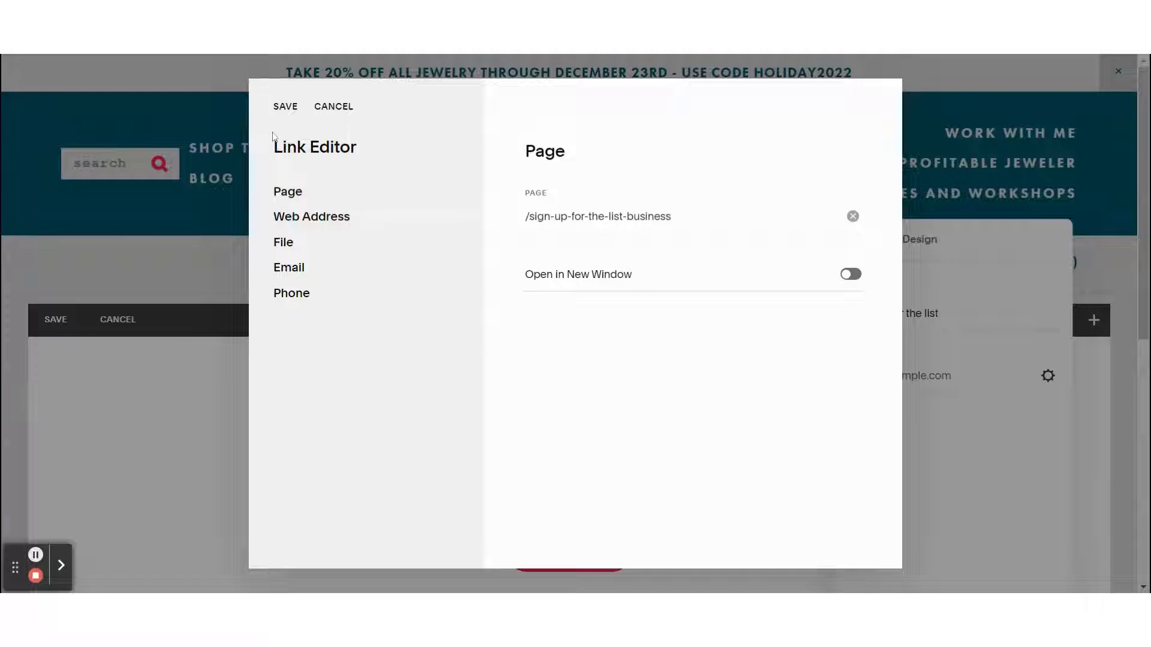
pyautogui.click(284, 108)
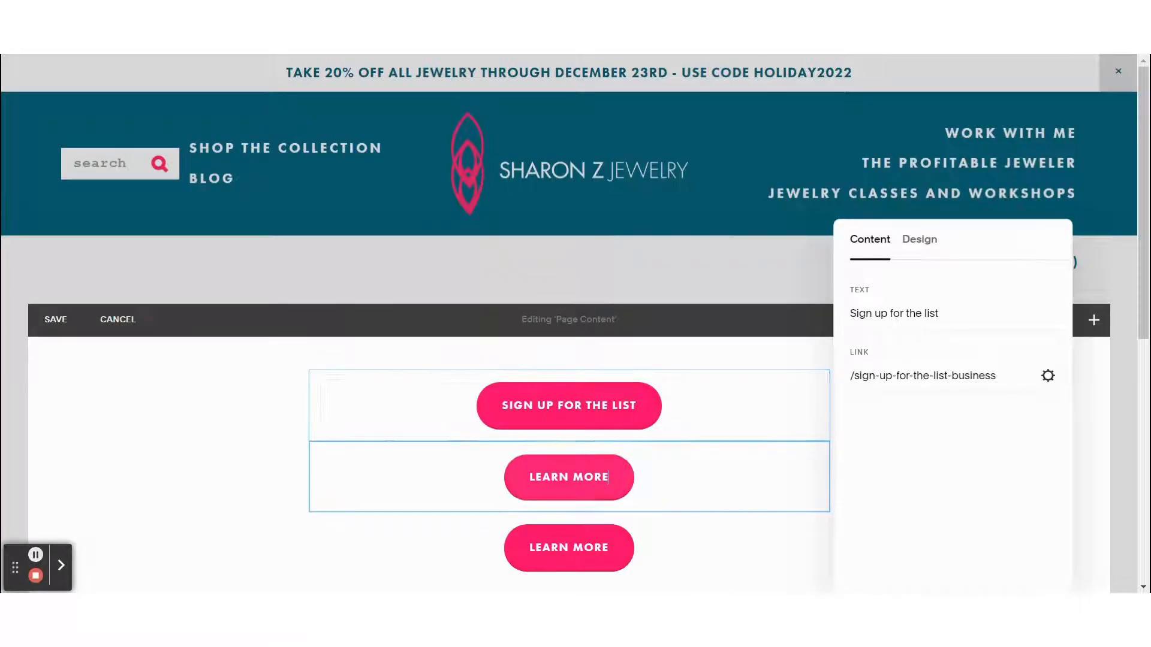
# Step: Set the second button's text to "Shop for jewelry"
pyautogui.click(477, 448)
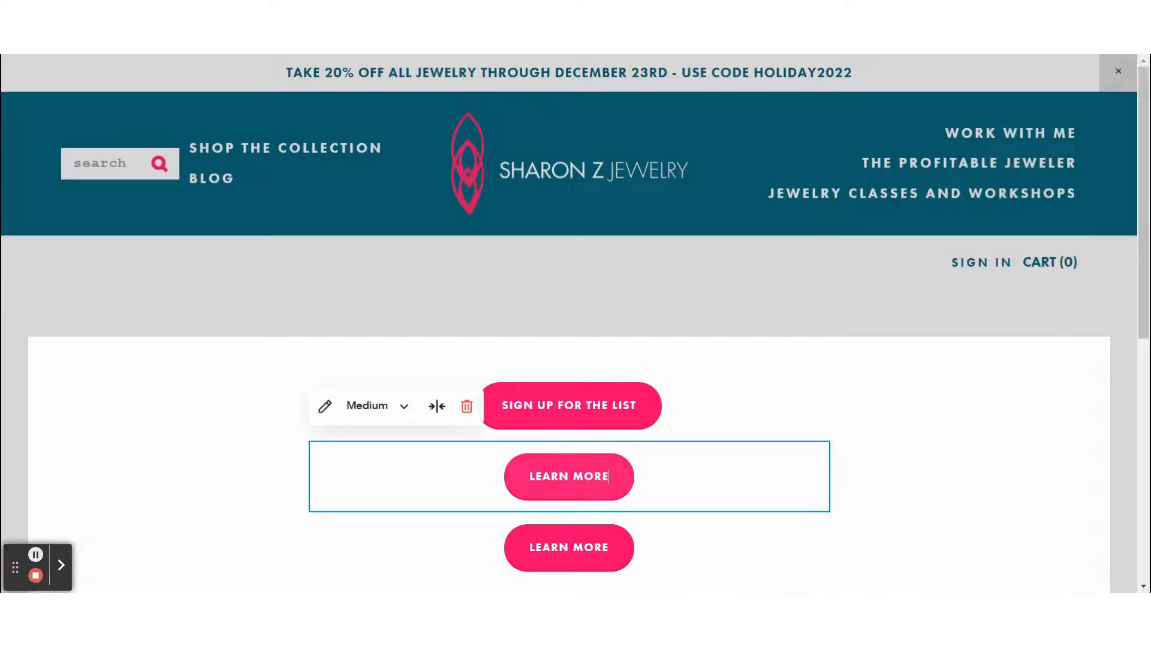
pyautogui.click(324, 406)
pyautogui.tripleClick(912, 304)
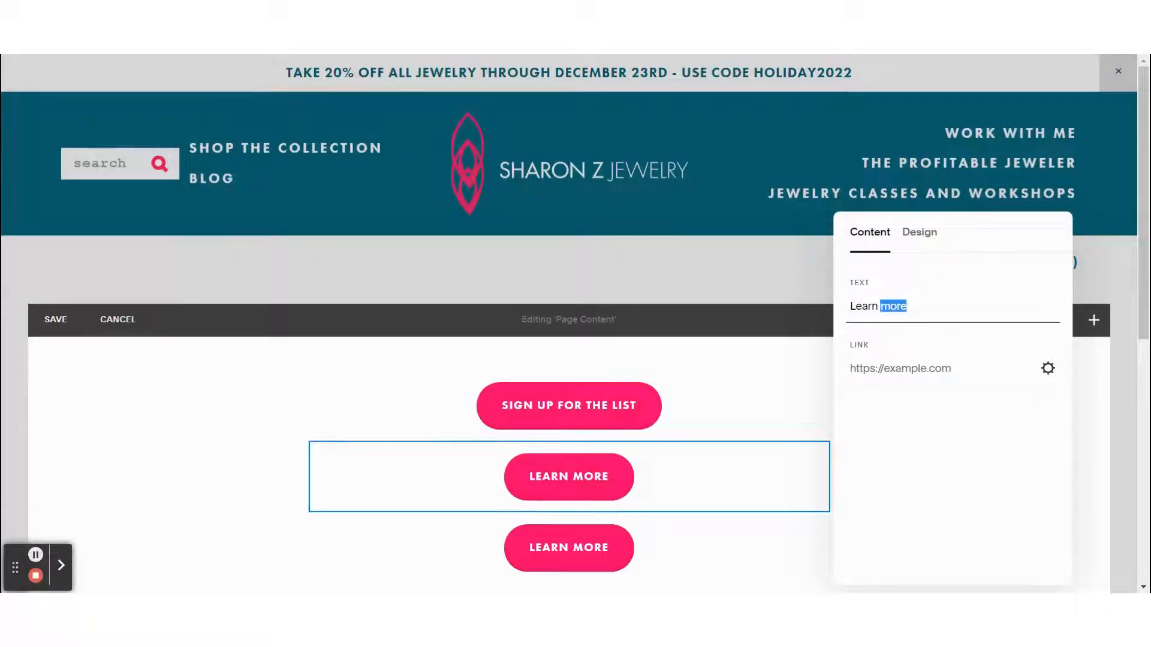
pyautogui.write('Shi')
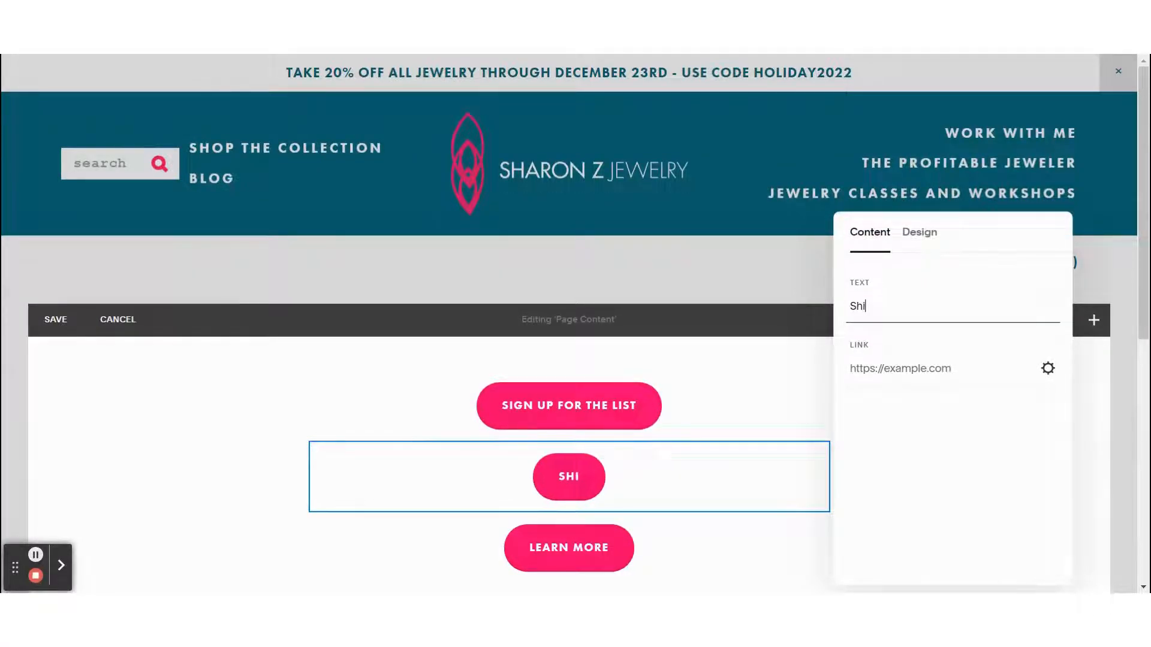
pyautogui.press('BackSpace')
pyautogui.press('BackSpace')
pyautogui.write('hop f')
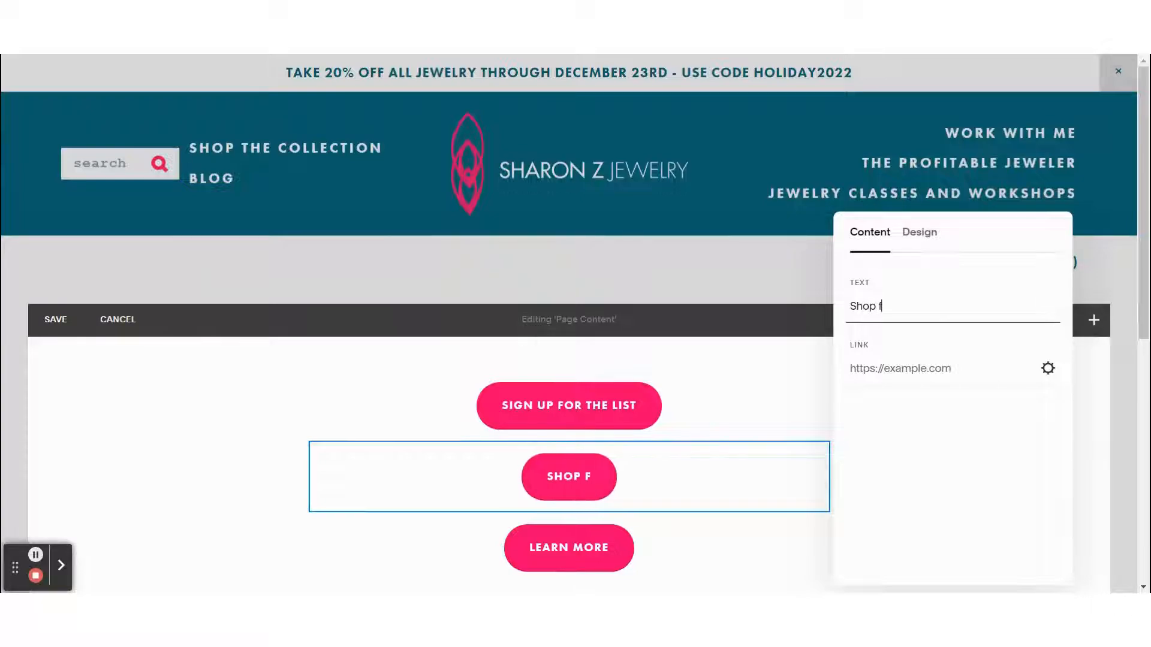
pyautogui.write('or jewelry')
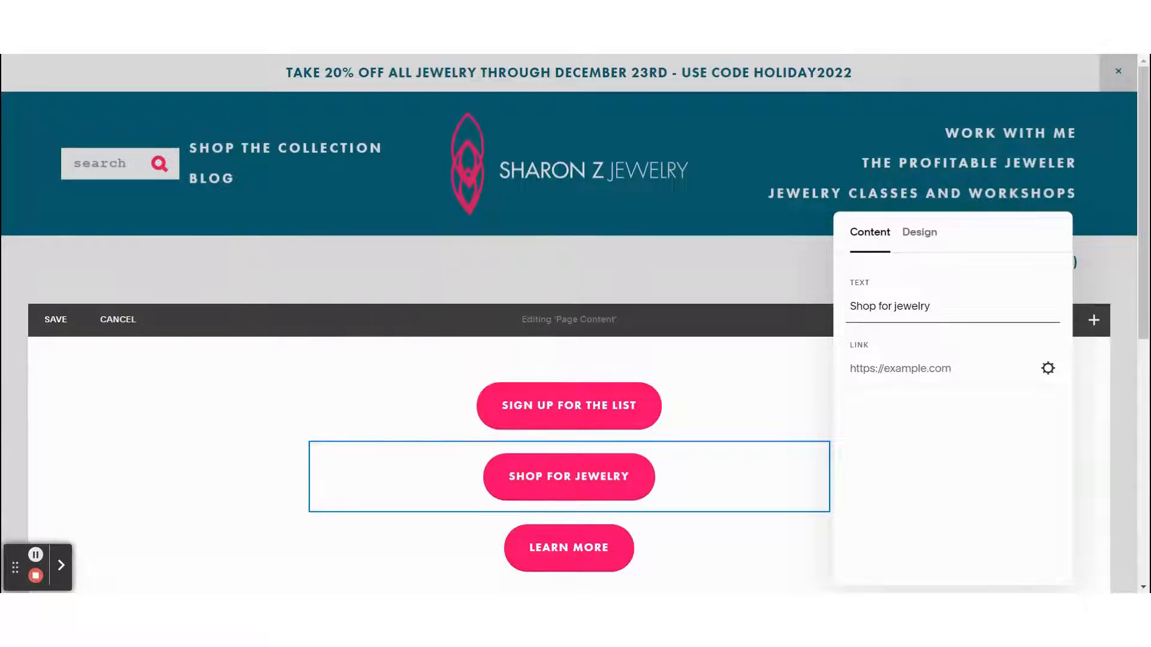
# Step: Choose the Shop The Collection page (/shop) as the link target for the "Shop for jewelry" button
pyautogui.click(1048, 368)
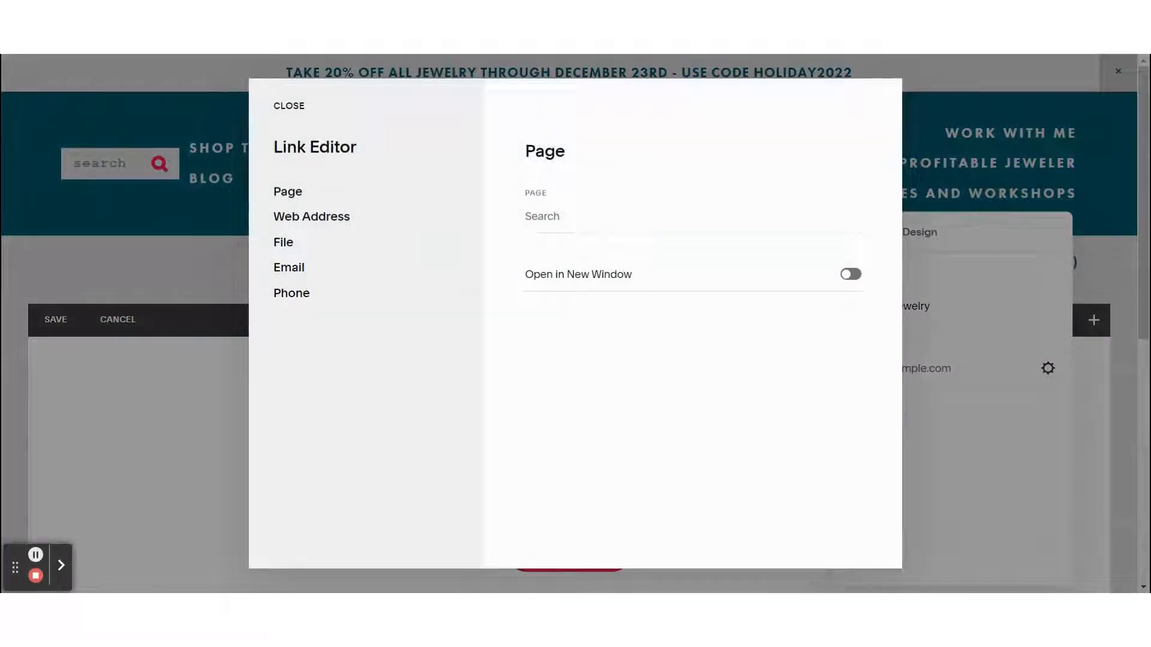
pyautogui.click(540, 217)
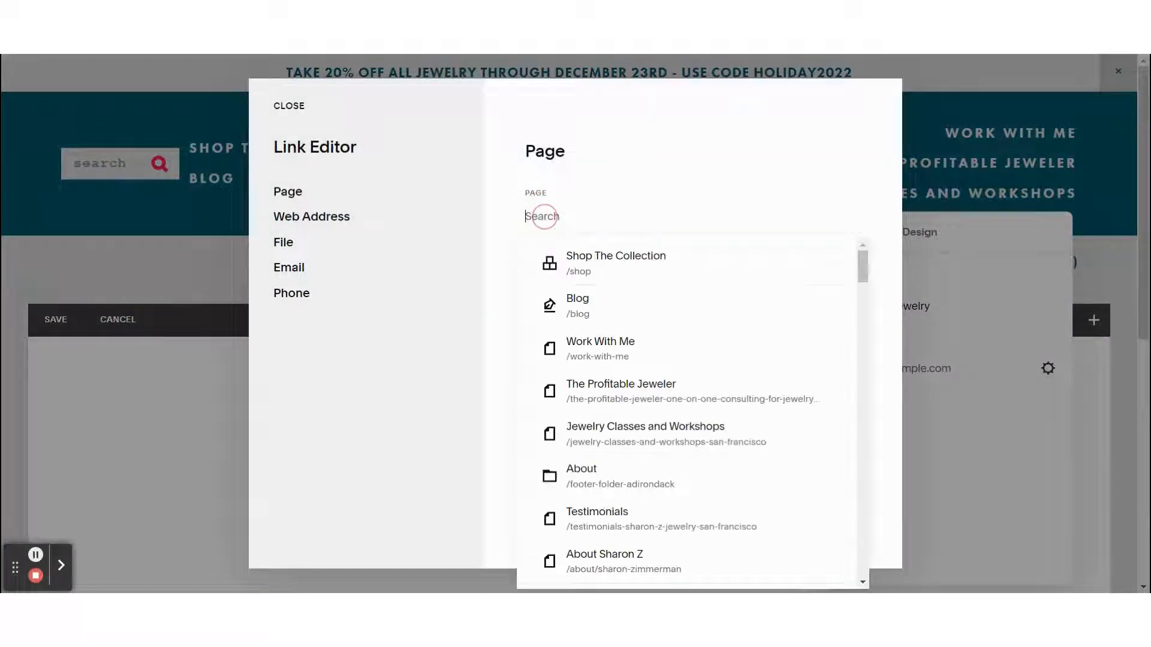
pyautogui.click(580, 263)
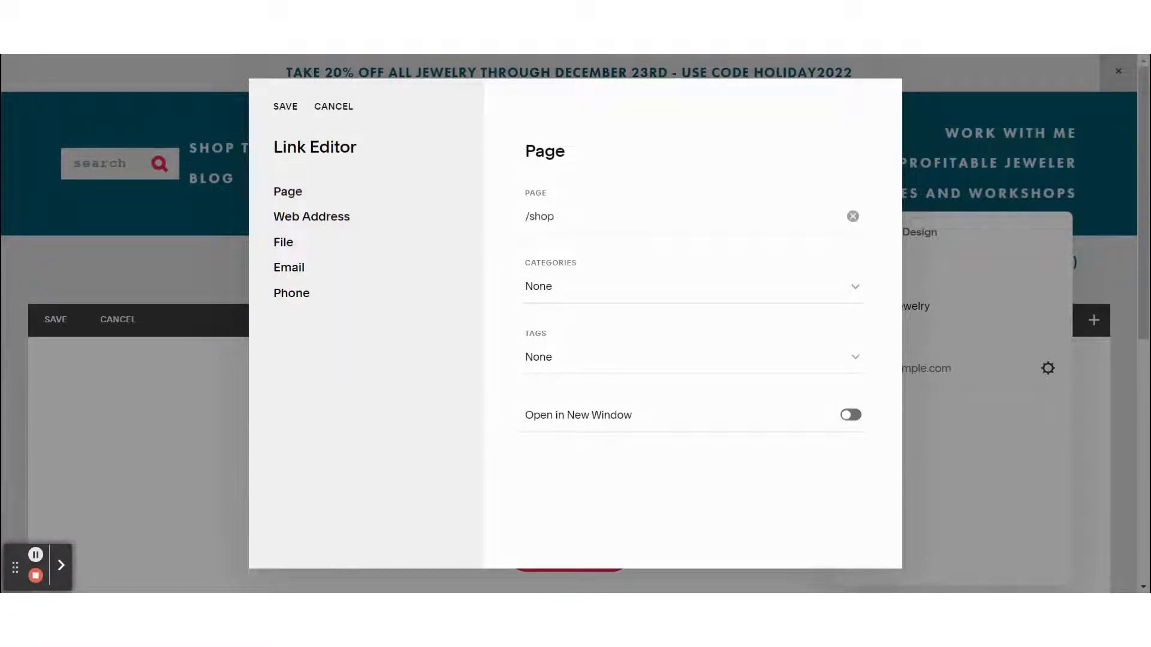
# Step: Check the link editor's Web Address option and the shop categories, and save the /shop link with category None
pyautogui.click(294, 221)
pyautogui.click(310, 219)
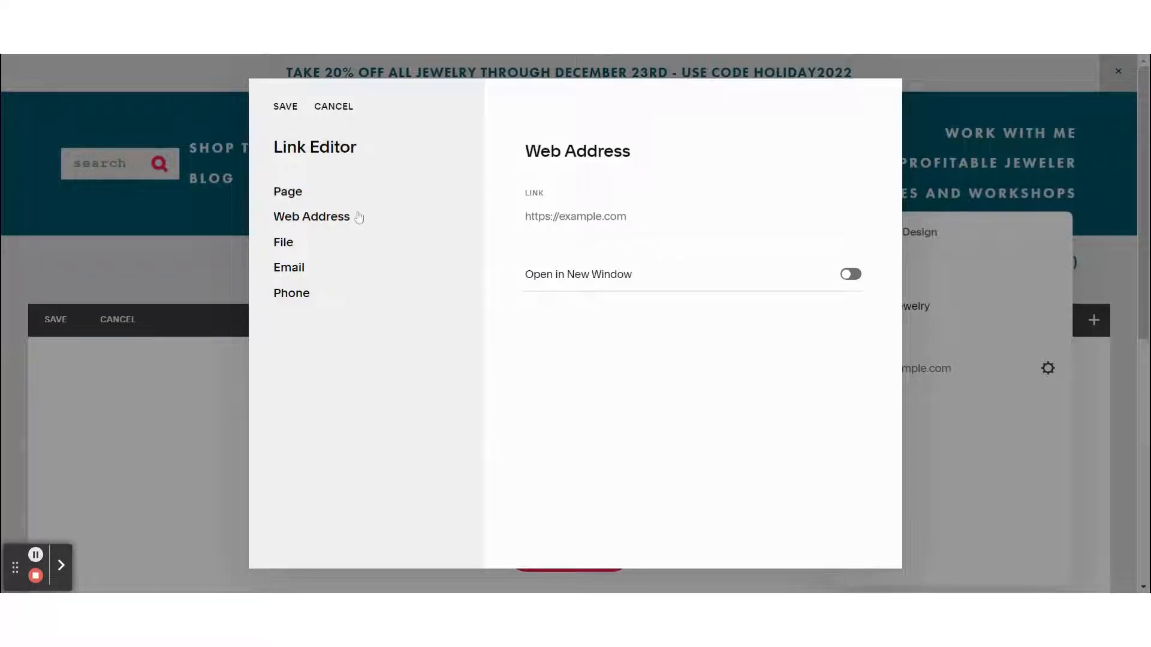
pyautogui.click(288, 192)
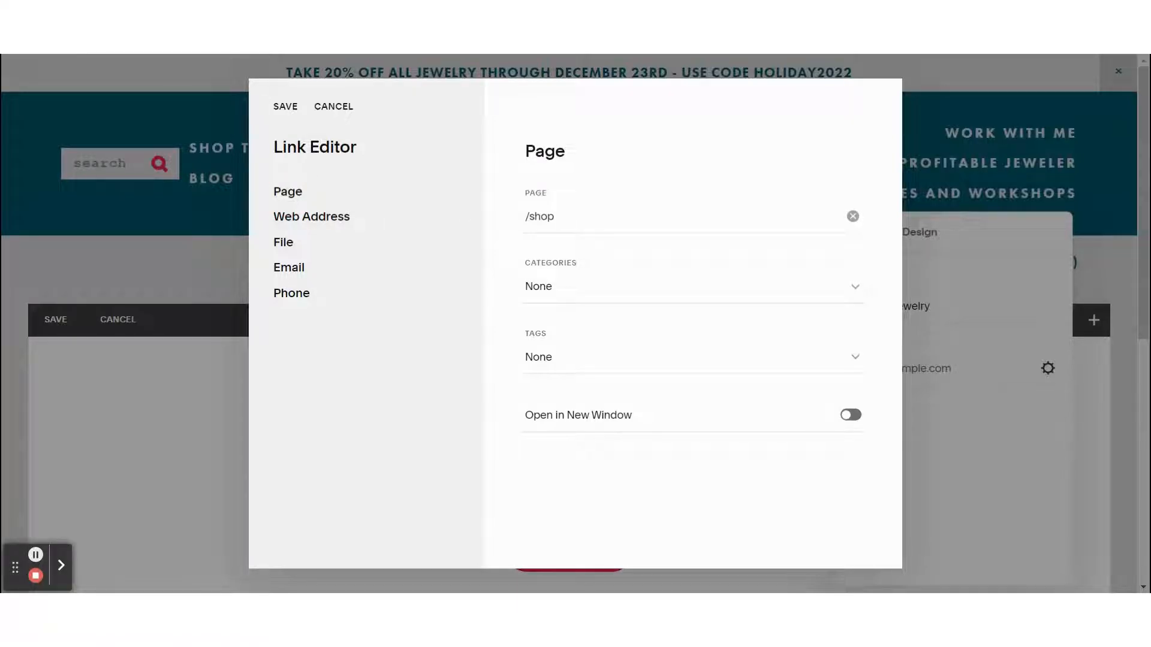
pyautogui.click(583, 292)
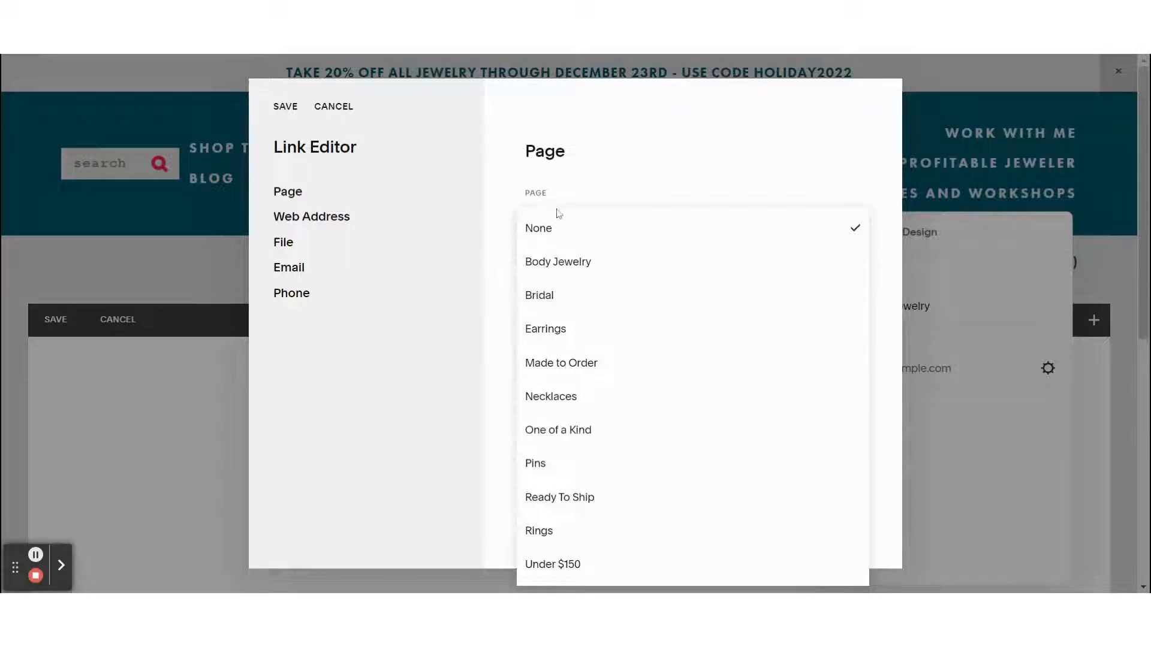
pyautogui.click(569, 129)
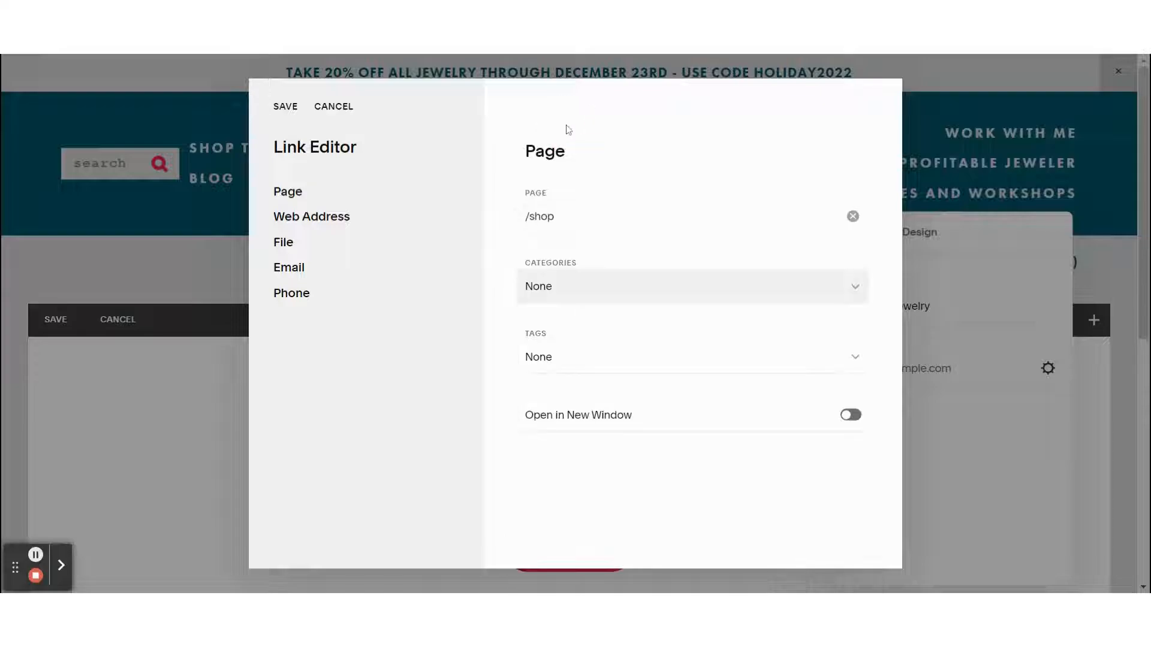
pyautogui.click(285, 108)
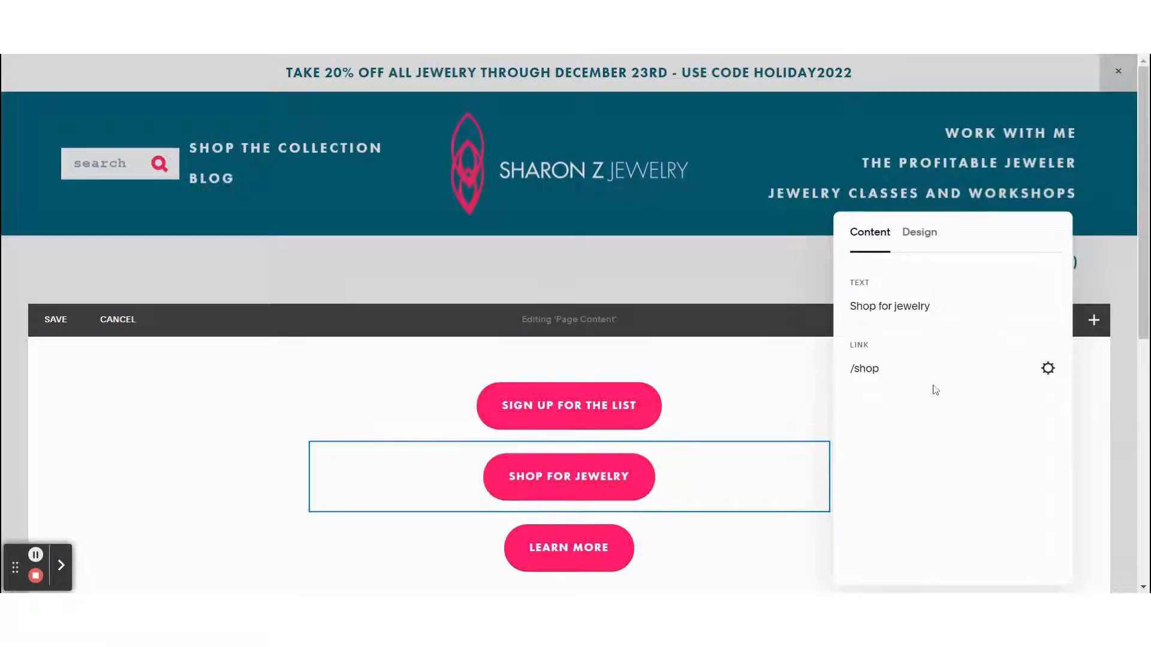
# Step: Set the third button's text to "work with me"
pyautogui.scroll(-2, 771, 404)
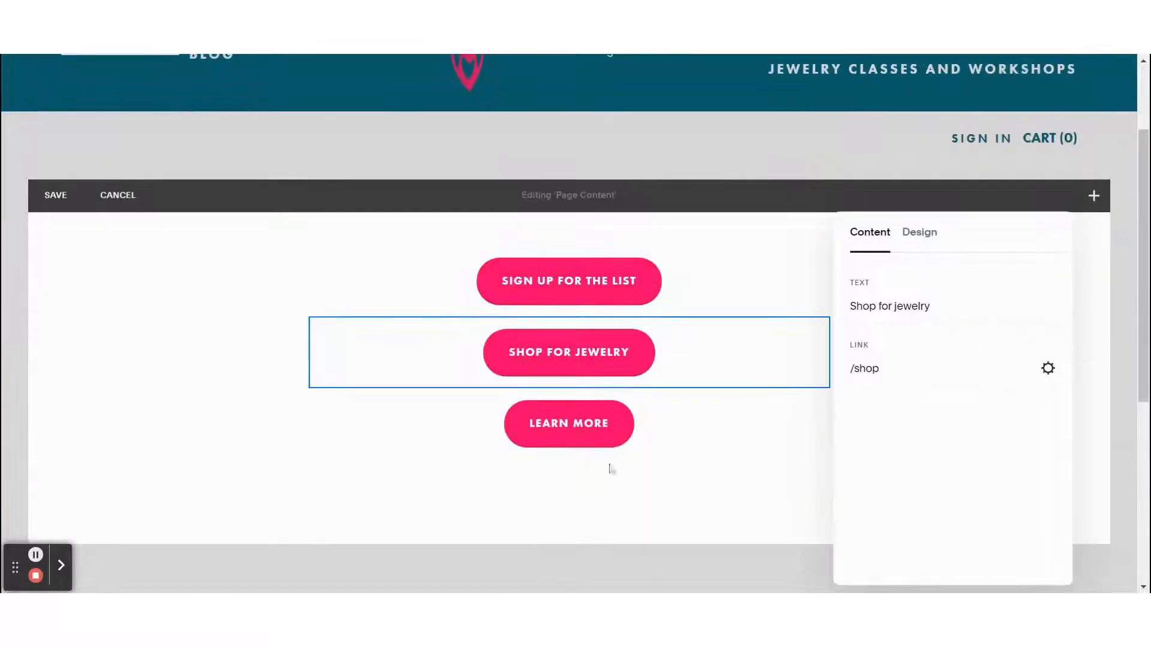
pyautogui.click(569, 424)
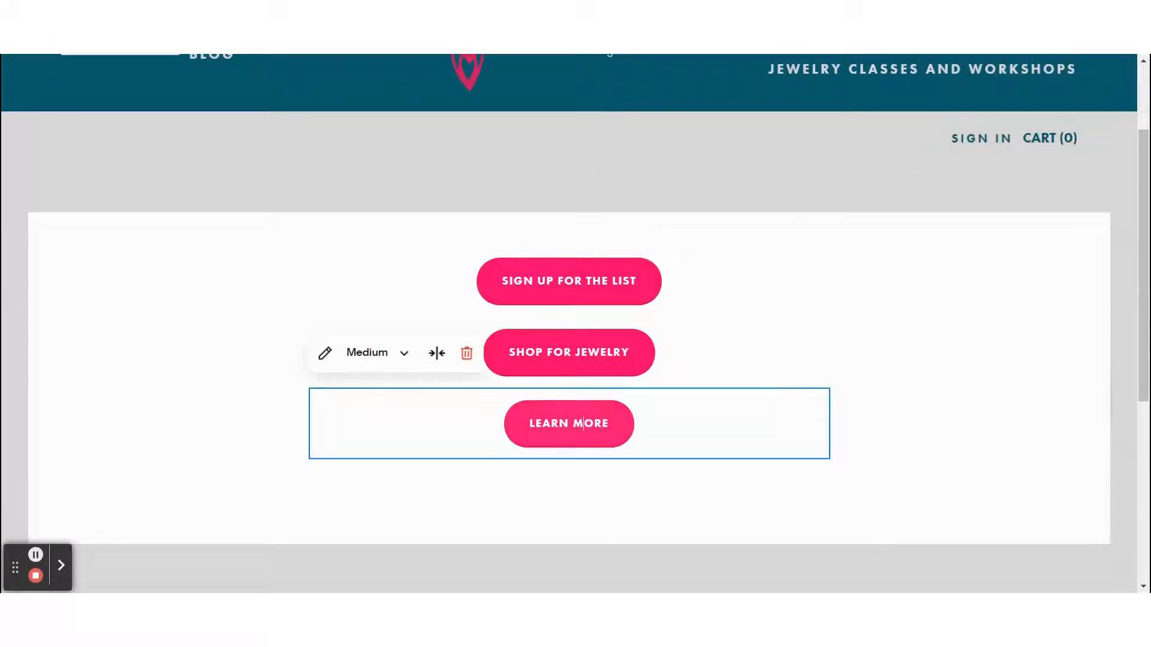
pyautogui.click(327, 352)
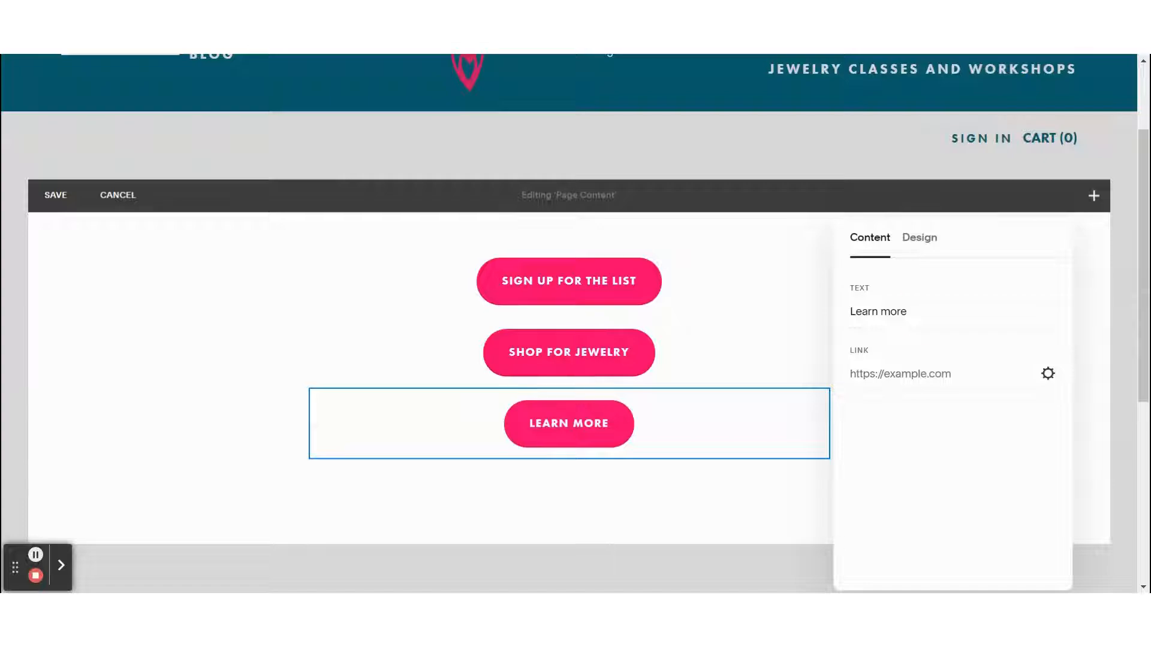
pyautogui.tripleClick(846, 313)
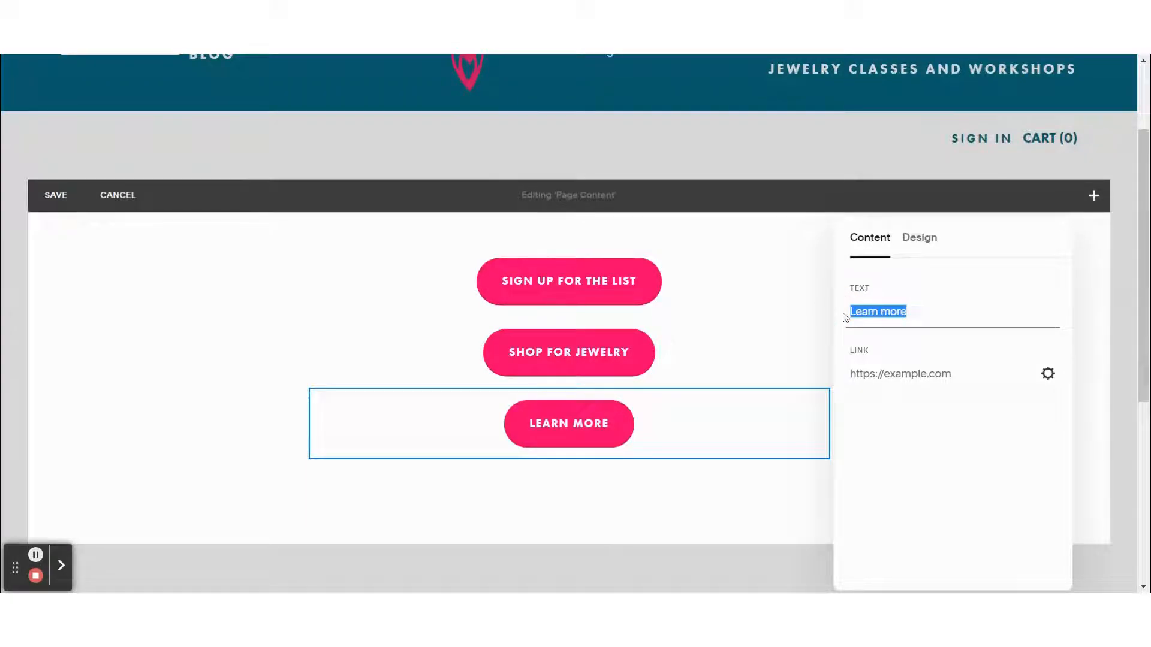
pyautogui.write('work wi')
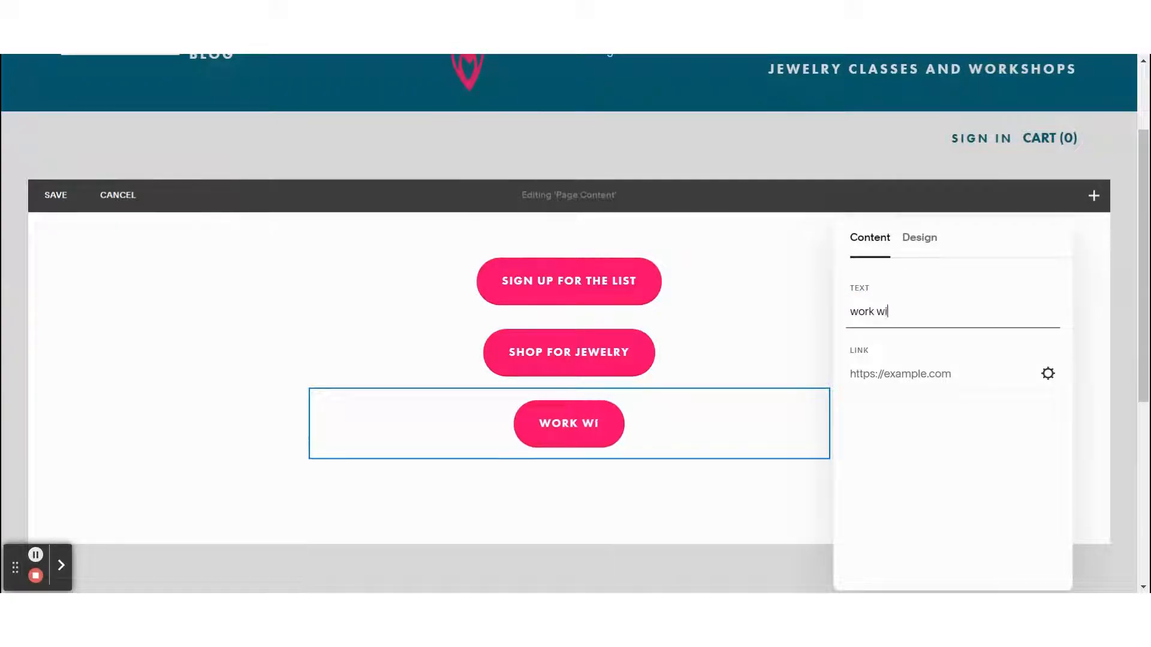
pyautogui.write('th me')
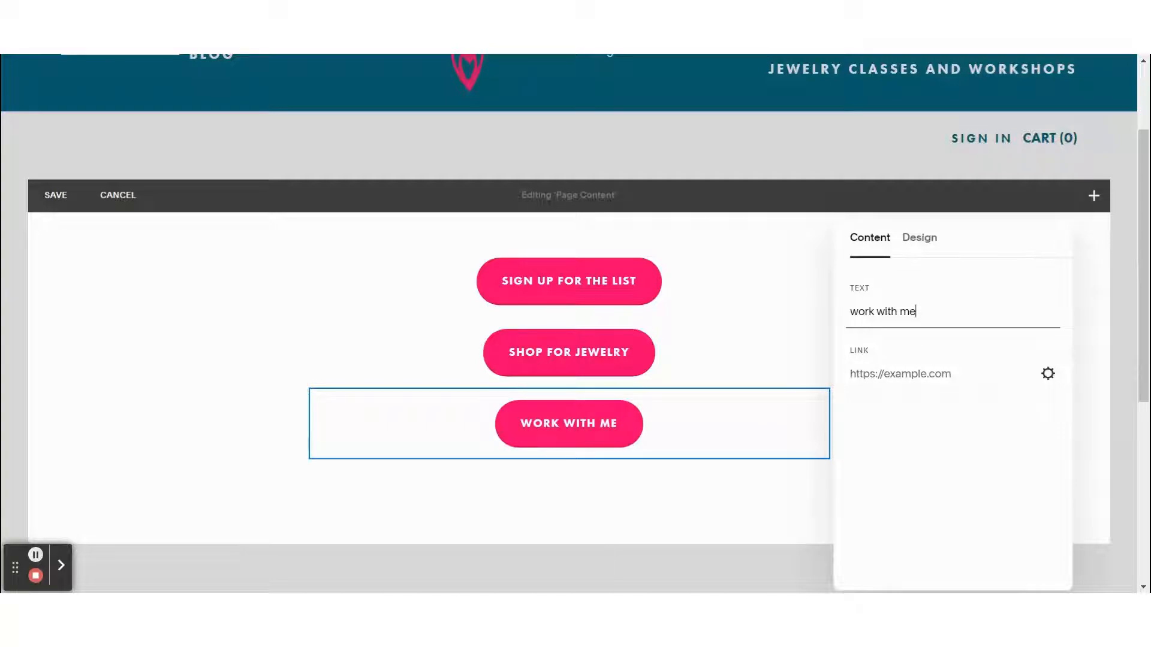
# Step: Link the "work with me" button to the Work With Me page (/work-with-me), save the link and close the button's settings
pyautogui.click(1048, 375)
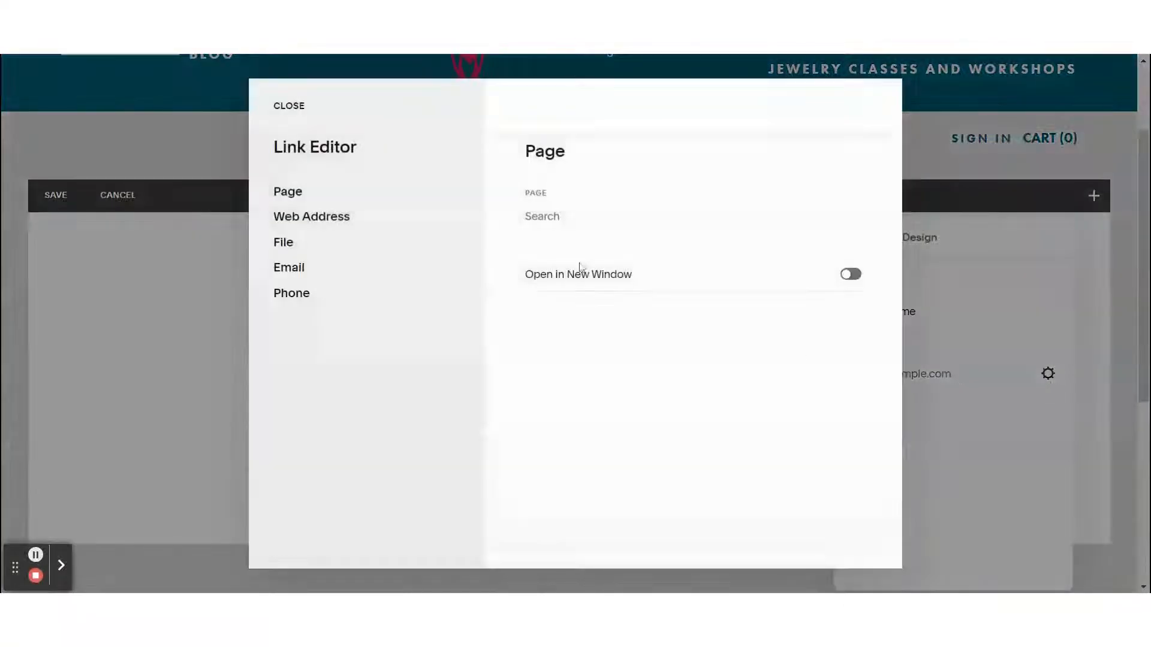
pyautogui.click(555, 218)
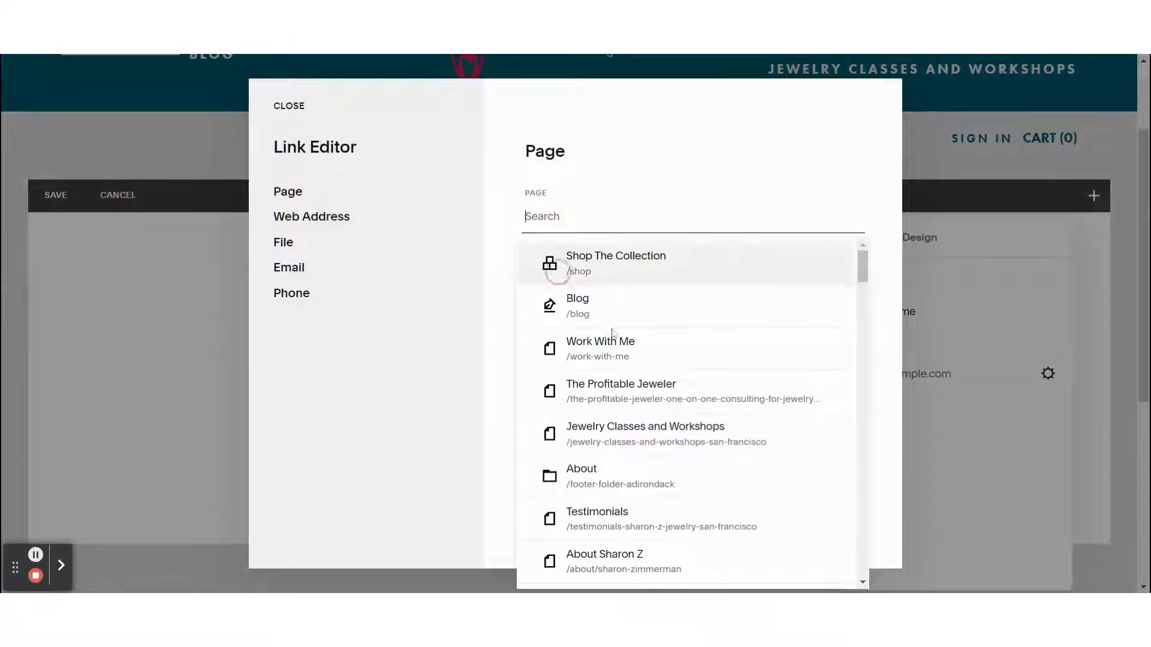
pyautogui.click(611, 343)
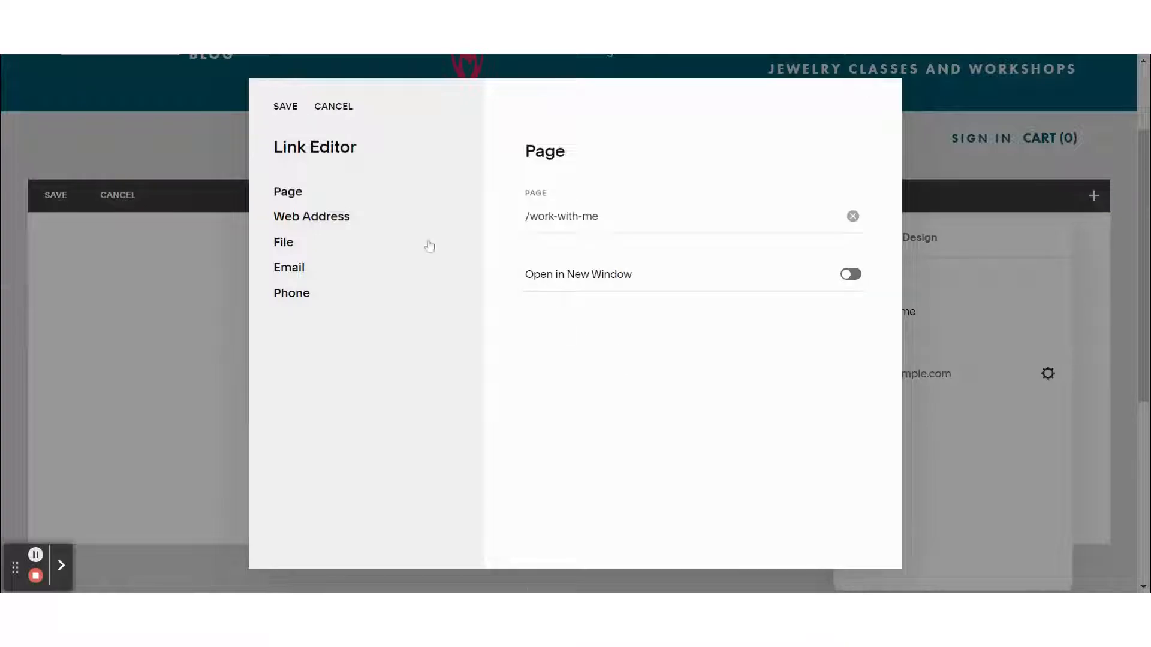
pyautogui.click(280, 107)
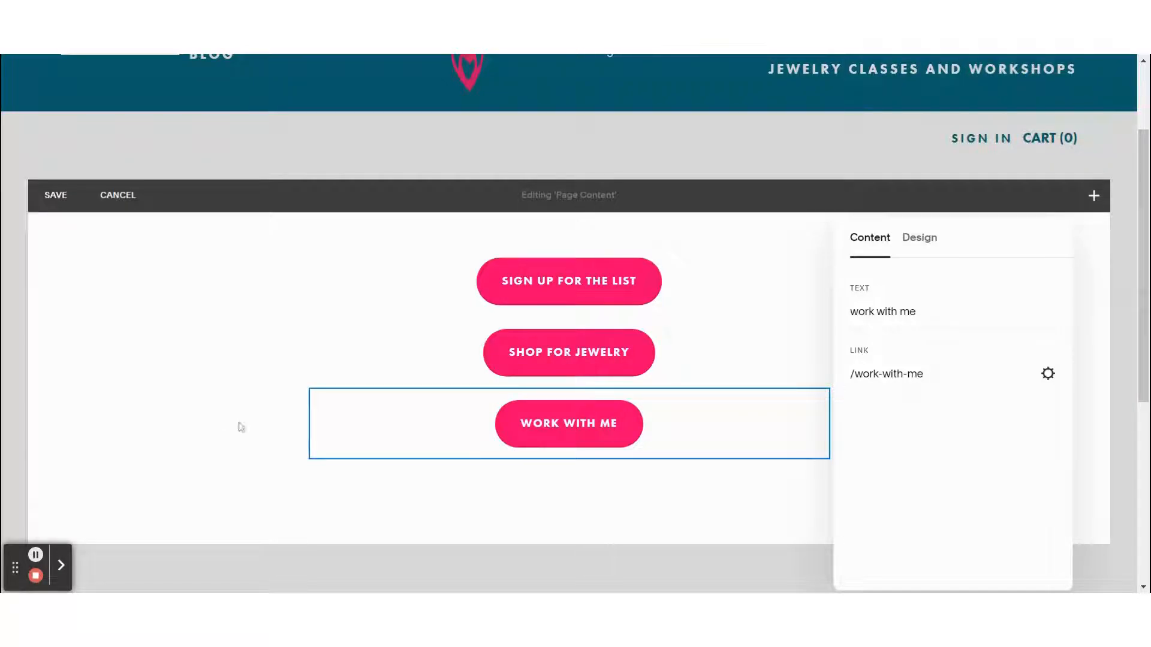
pyautogui.click(326, 360)
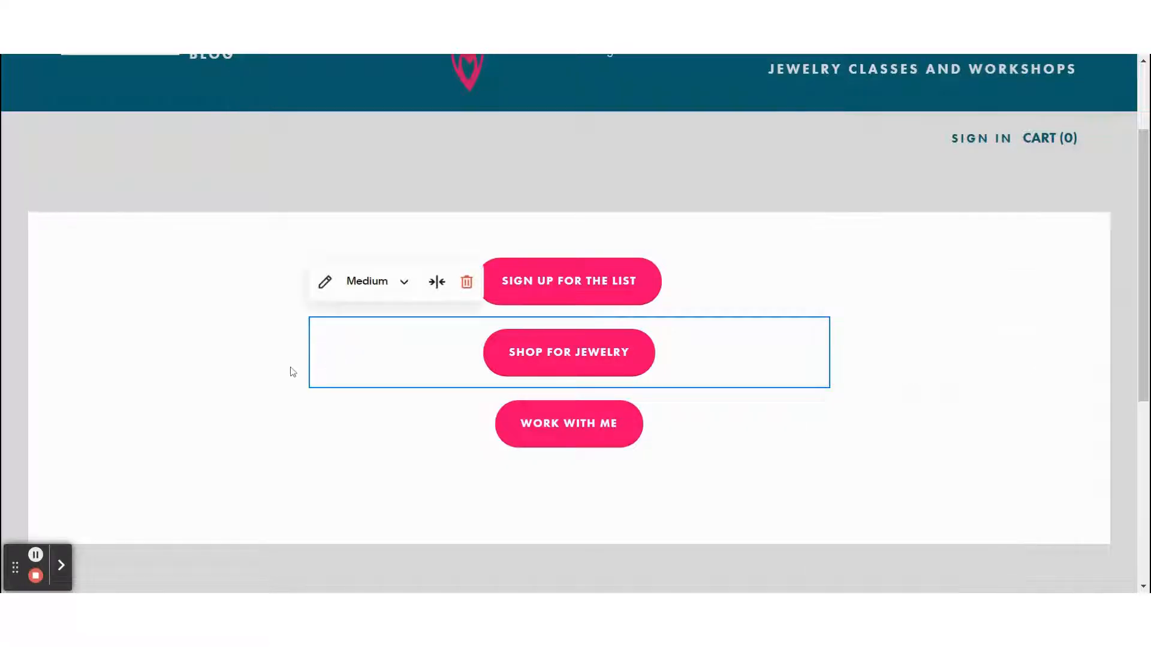
pyautogui.click(926, 313)
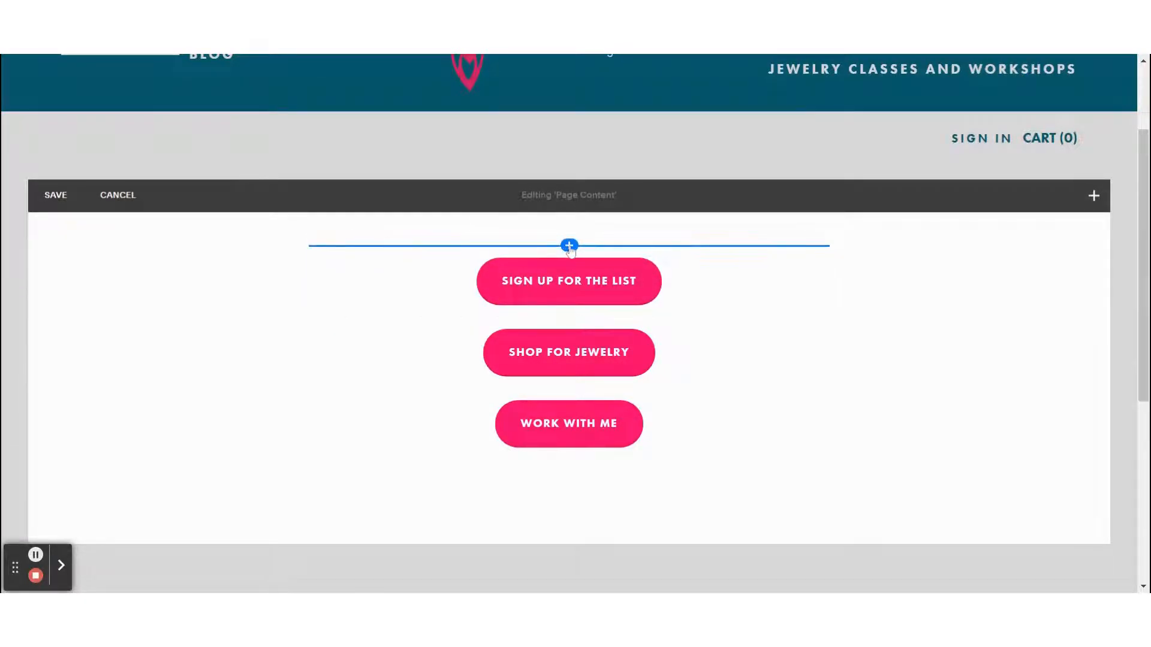
# Step: Insert a text block above the buttons with the jeweler's introduction, ending "choose your own adventure from any of the links in the header.", without trailing blank lines
pyautogui.click(569, 246)
pyautogui.click(896, 186)
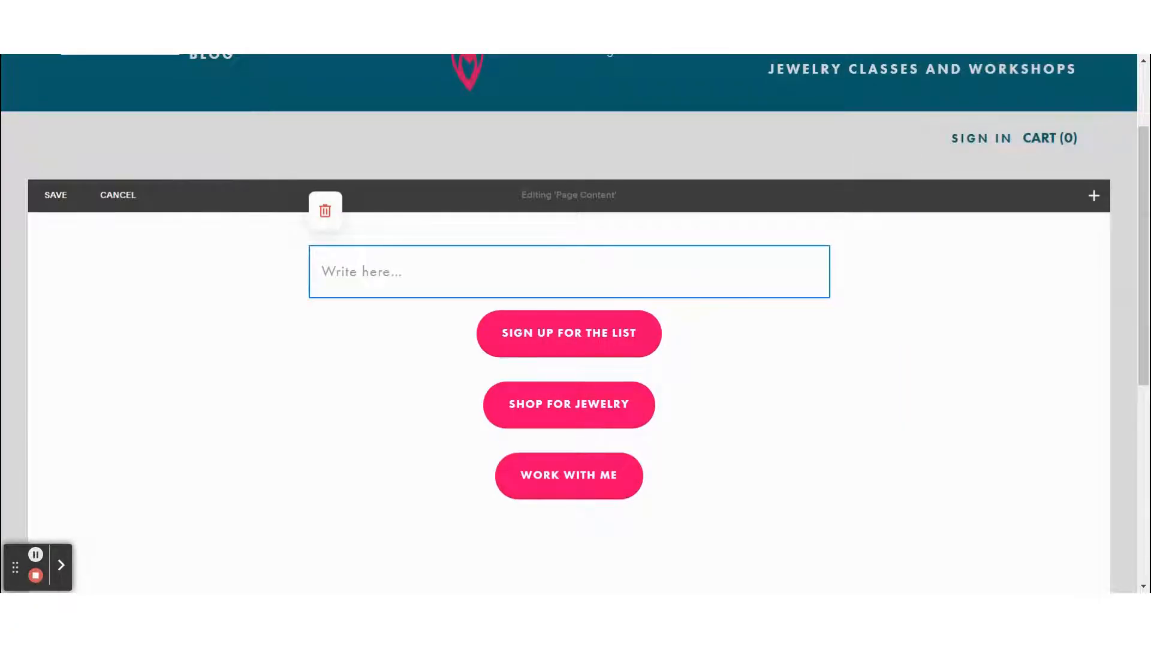
pyautogui.write("Hi! I'm Sharon Z, a metalsmith, jewelry designer and now a small business consultant. Find what you need from this page, or choose your own adventure from any of the links in the header.")
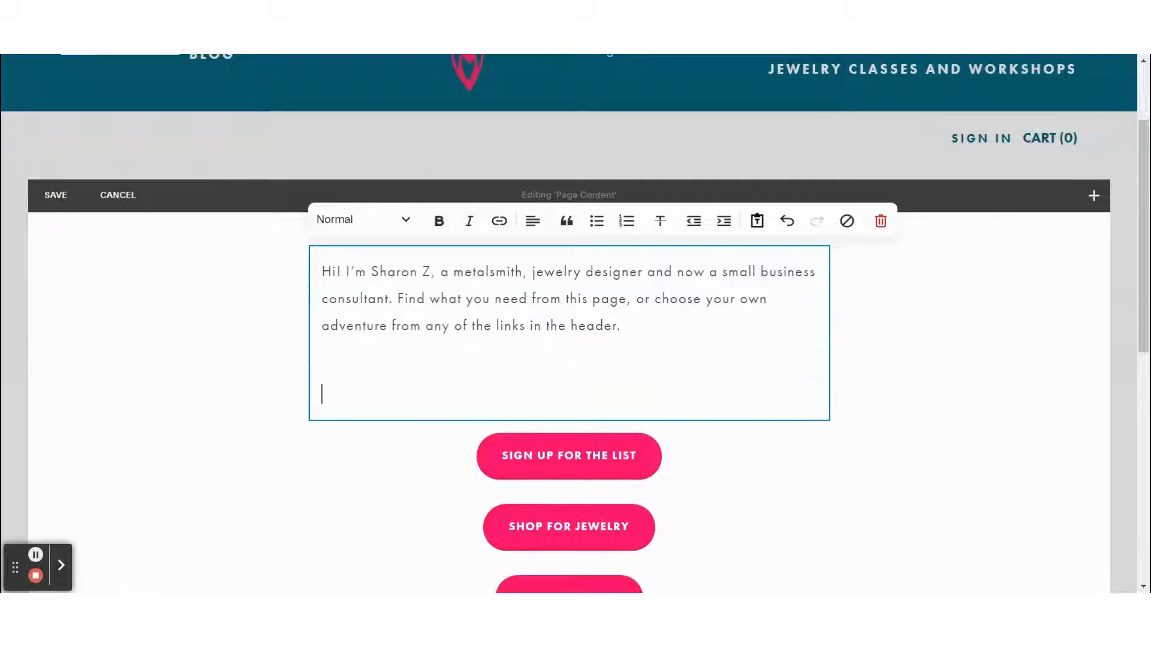
pyautogui.press('BackSpace')
pyautogui.press('BackSpace')
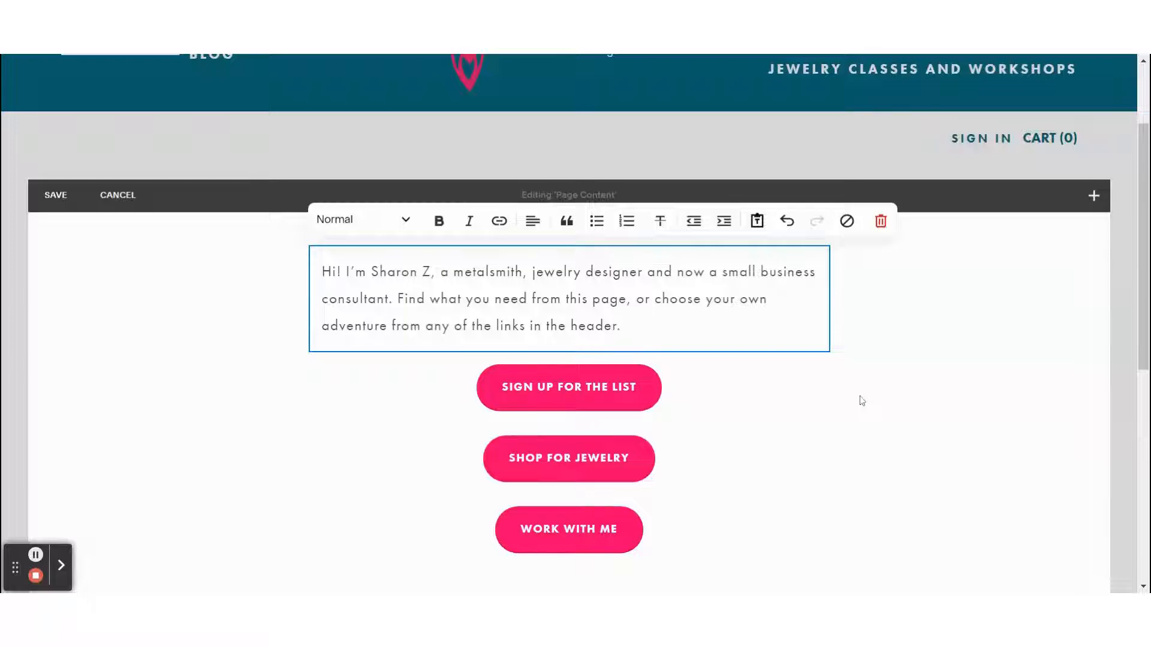
pyautogui.scroll(-2, 861, 398)
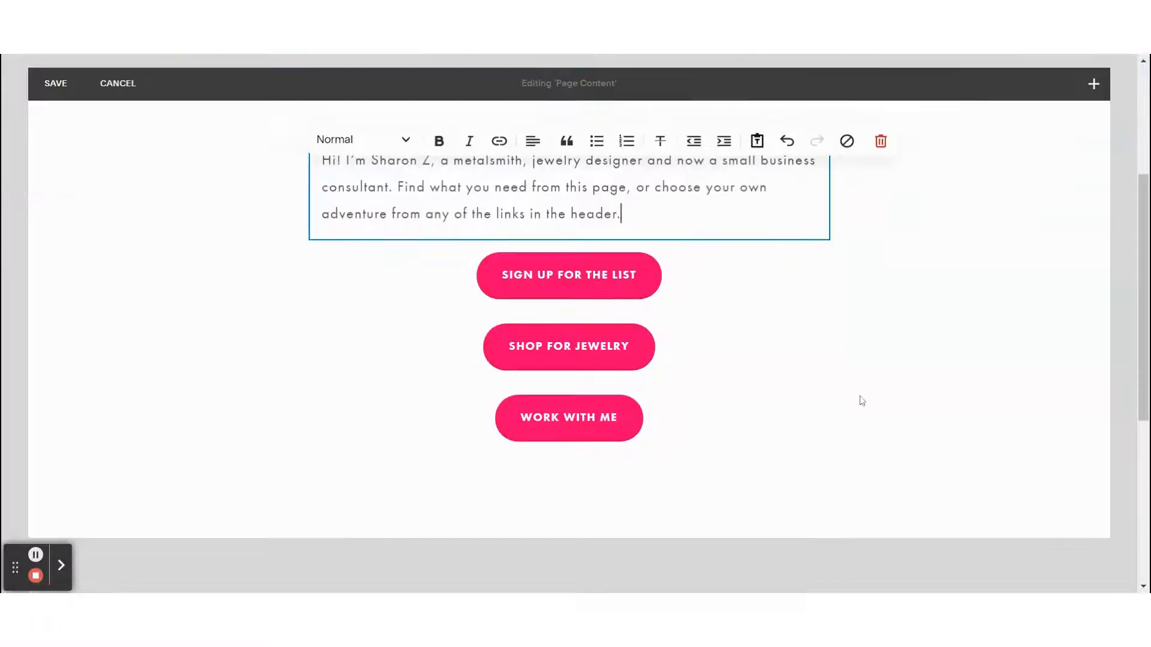
pyautogui.scroll(2, 860, 398)
pyautogui.click(586, 277)
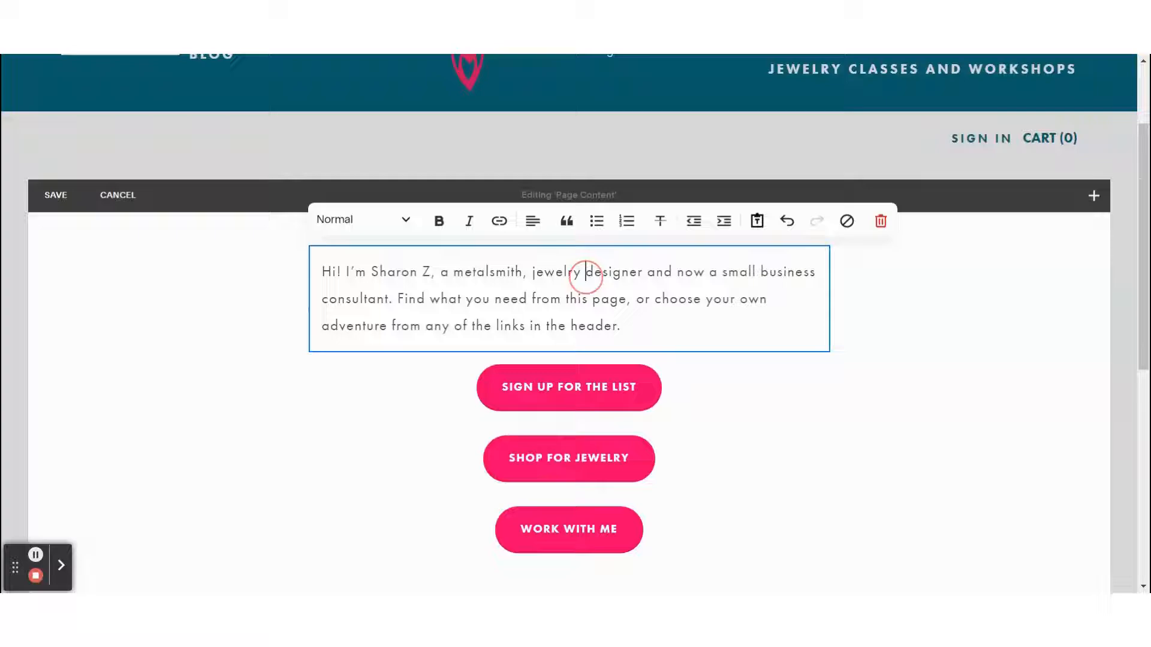
pyautogui.click(952, 330)
# Step: Insert a text block above the introduction with the text "Link in Bio"
pyautogui.click(569, 246)
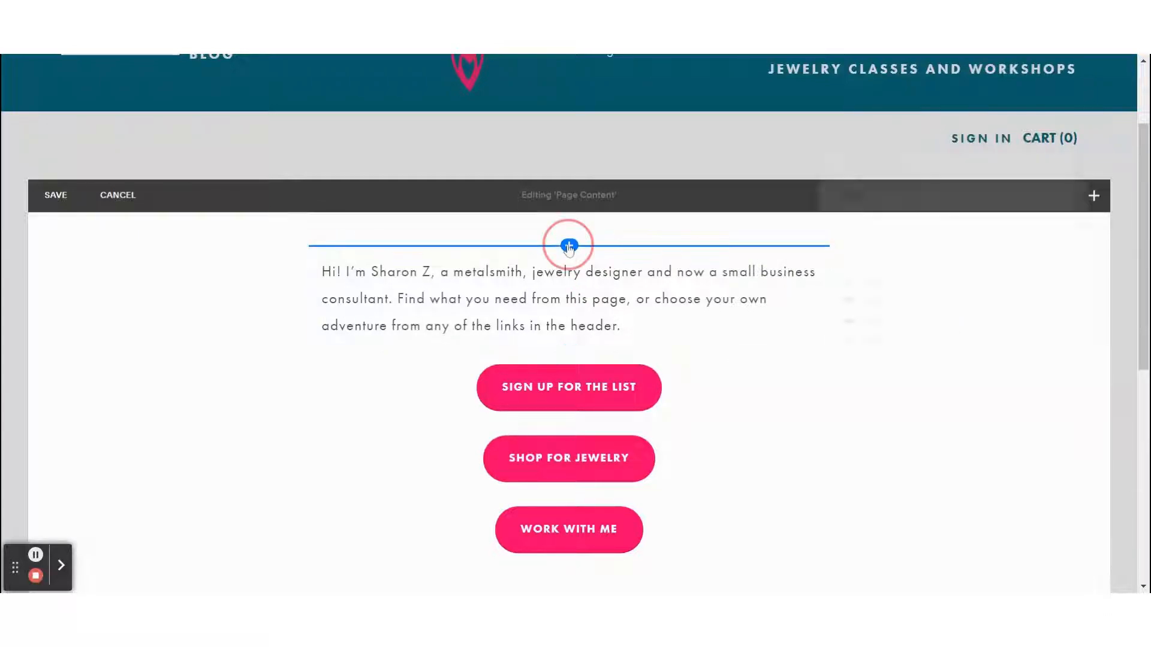
pyautogui.click(874, 185)
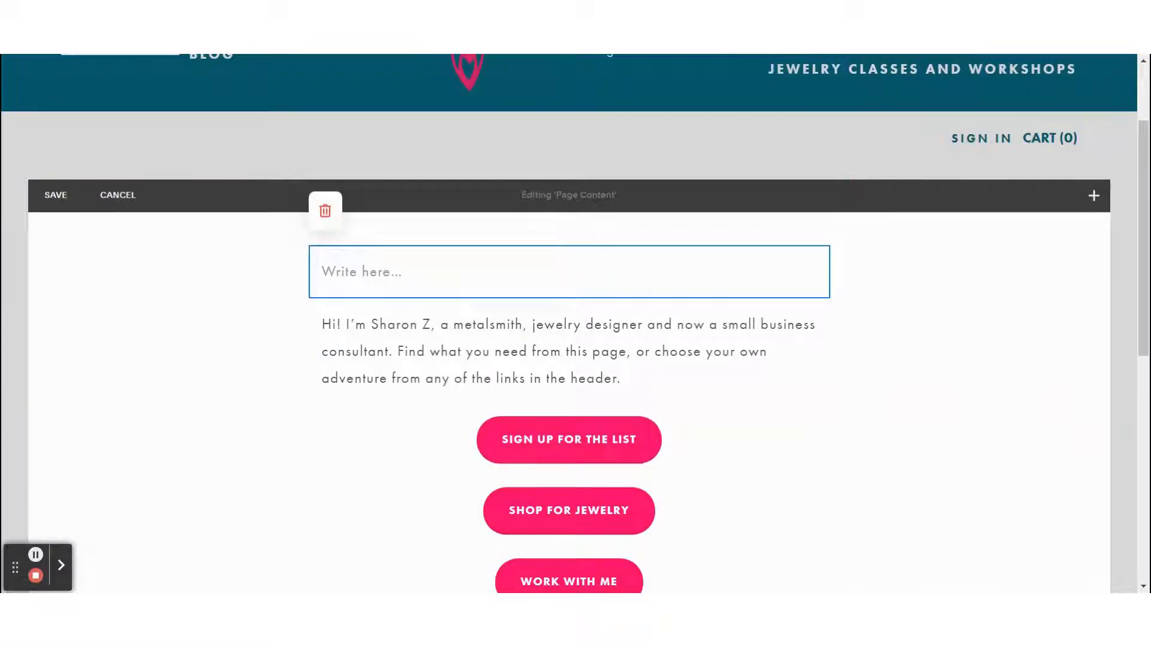
pyautogui.write('Link i')
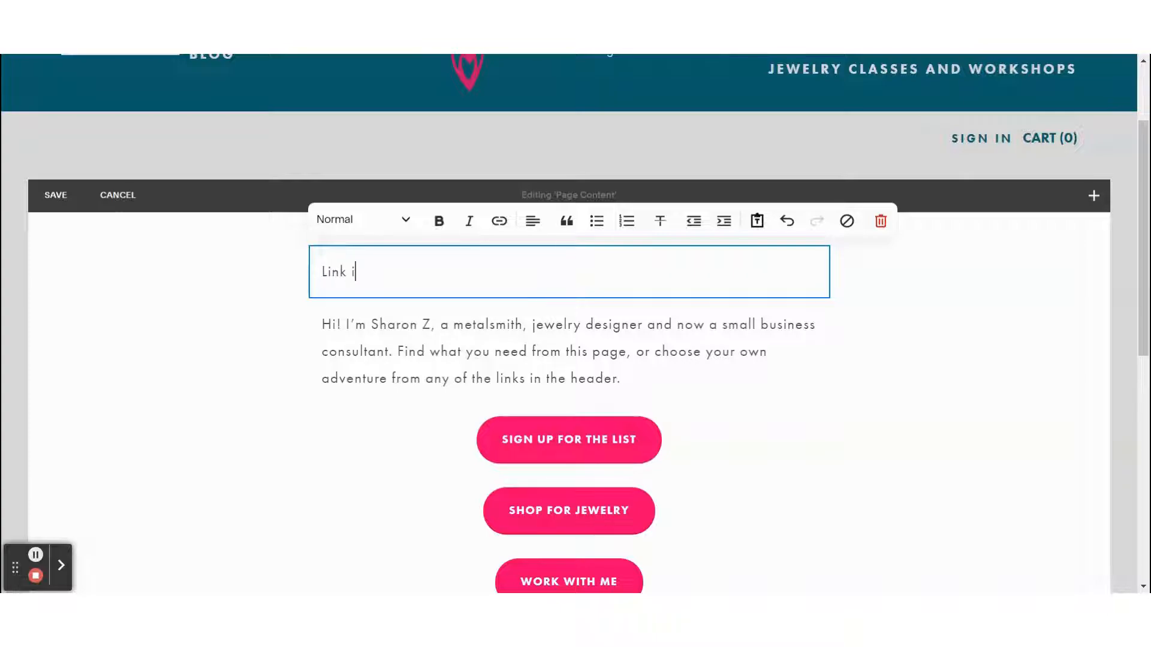
pyautogui.write('n Bio')
# Step: Format the "Link in Bio" text as Heading 1 and center it
pyautogui.click(380, 219)
pyautogui.click(381, 273)
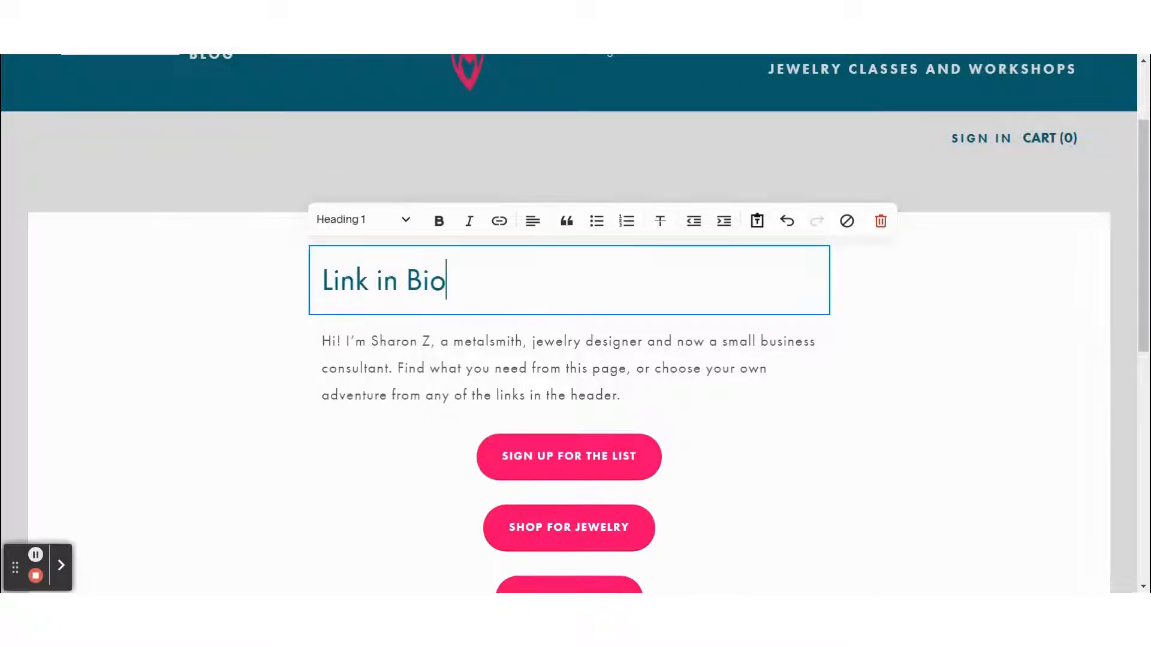
pyautogui.click(528, 228)
pyautogui.click(531, 257)
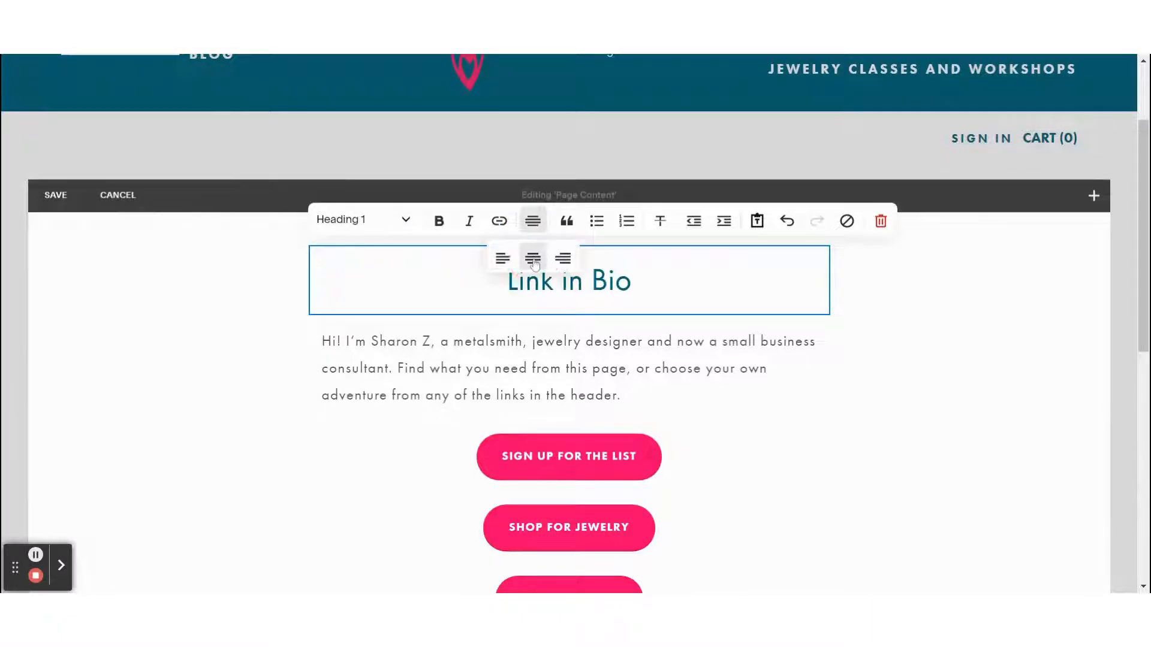
# Step: Insert an image block directly below the "Work with me" button
pyautogui.click(936, 390)
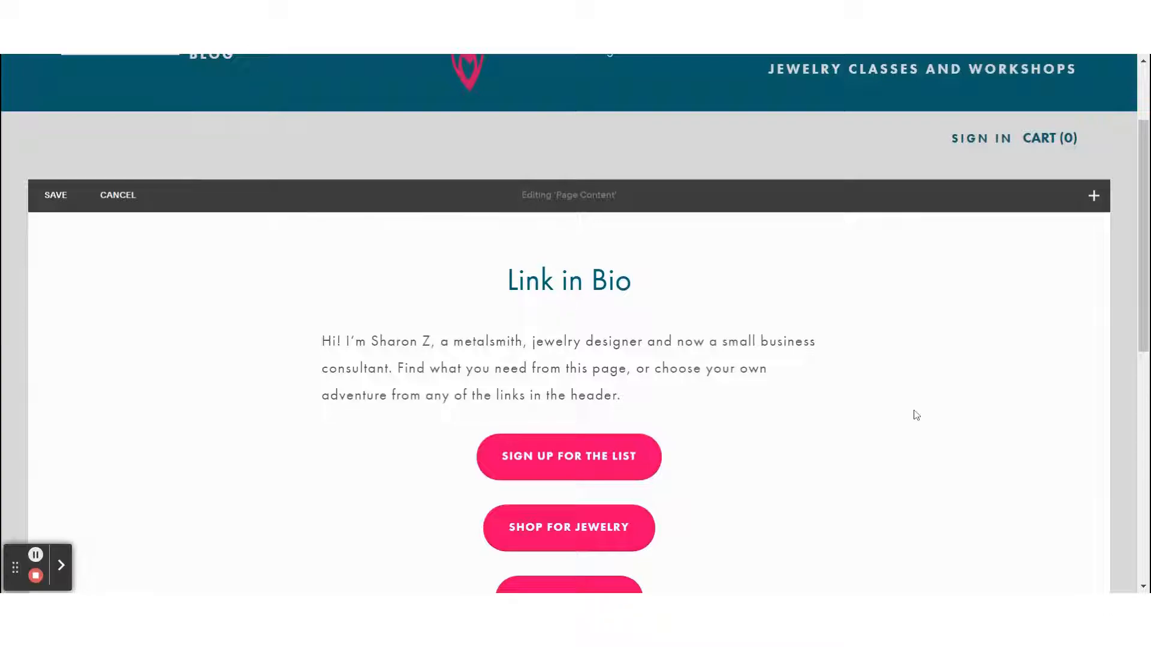
pyautogui.scroll(-4, 916, 415)
pyautogui.click(660, 412)
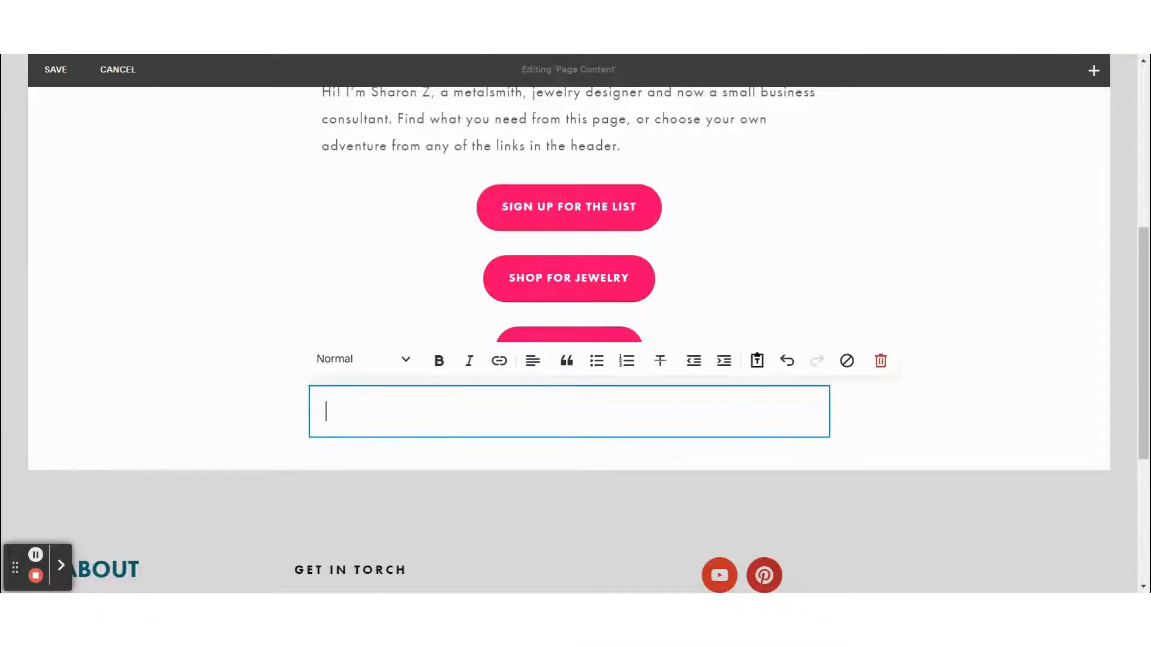
pyautogui.click(906, 414)
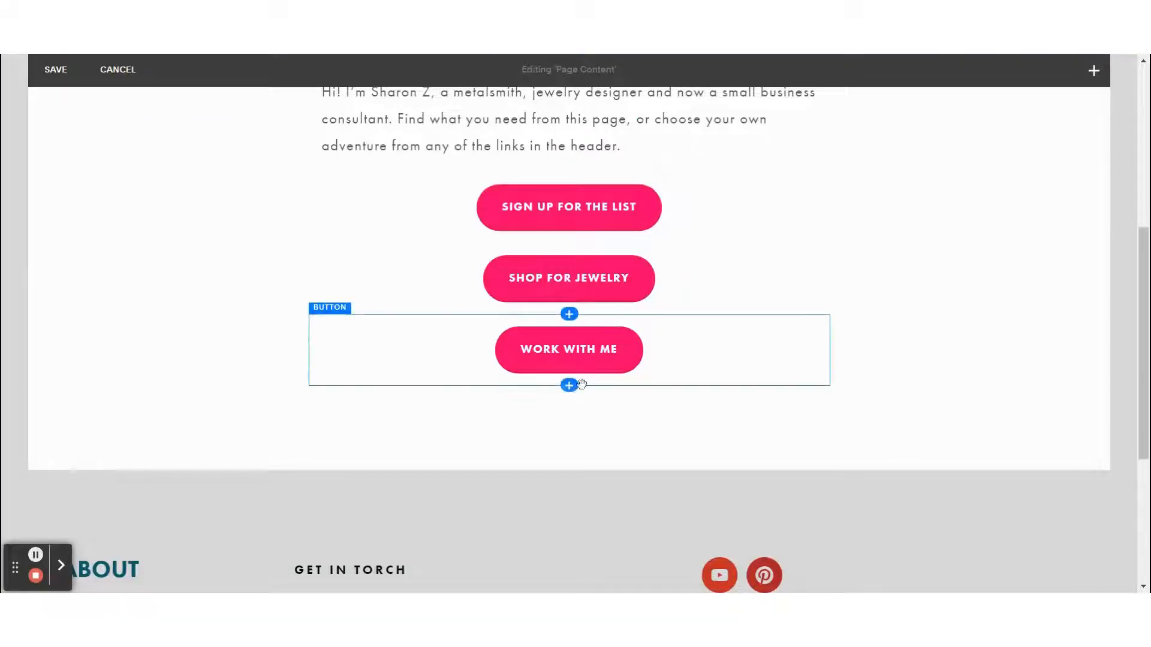
pyautogui.click(569, 388)
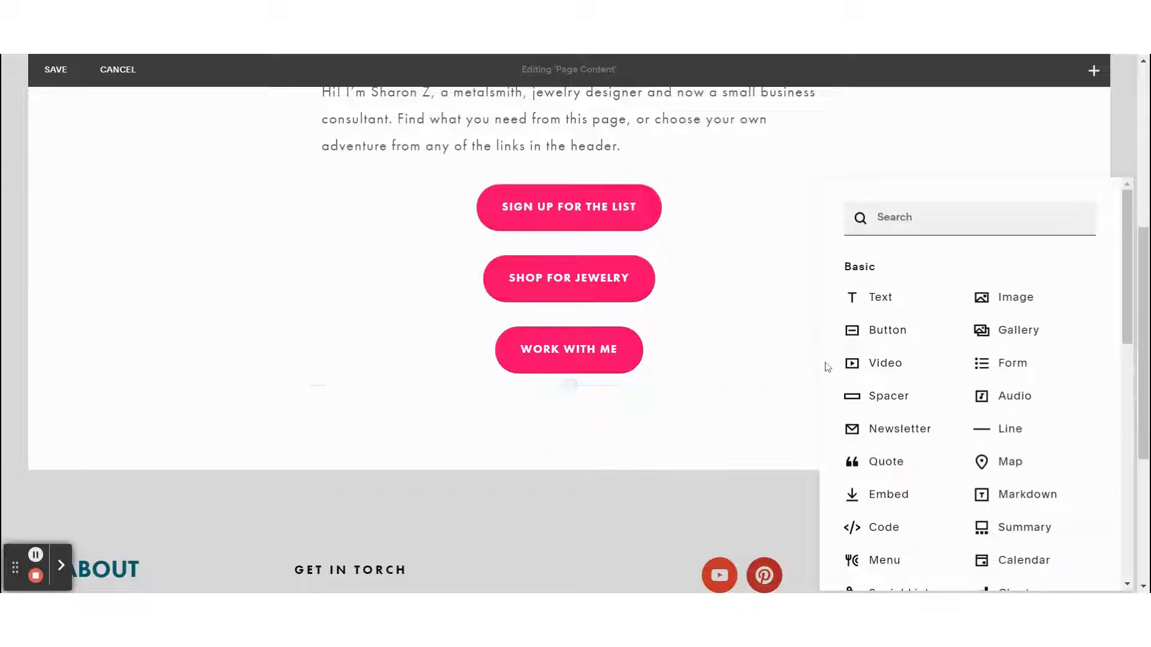
pyautogui.click(988, 305)
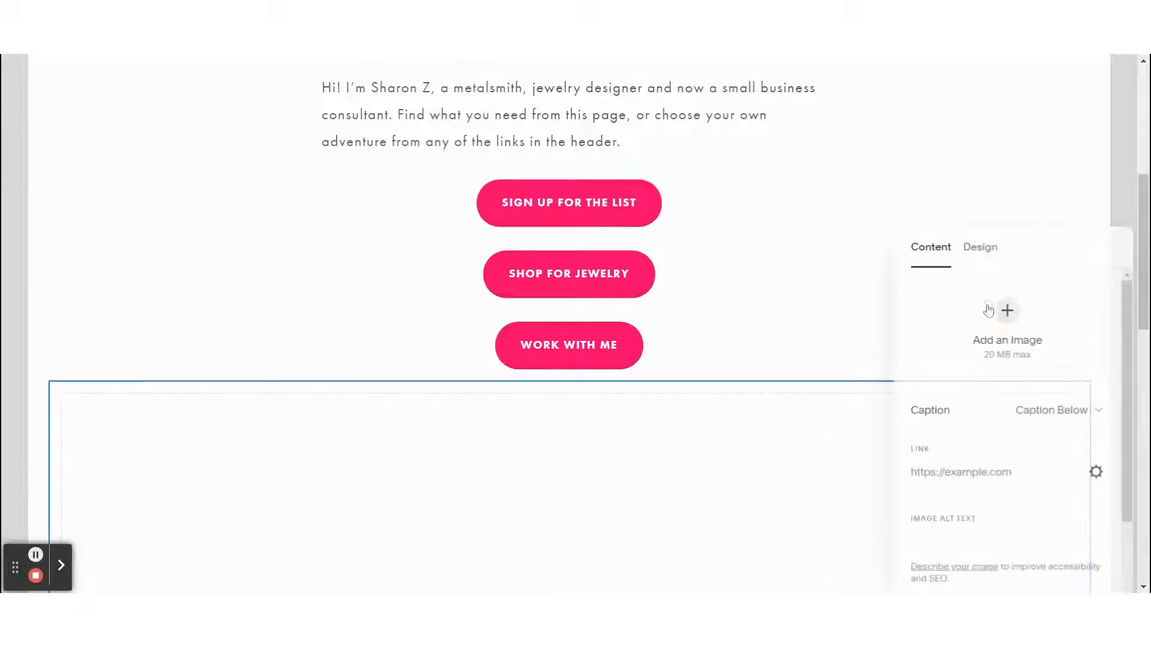
# Step: Search the site's image library by the jeweler's first name and add the photo of her raising a hammer to the image block
pyautogui.click(1007, 310)
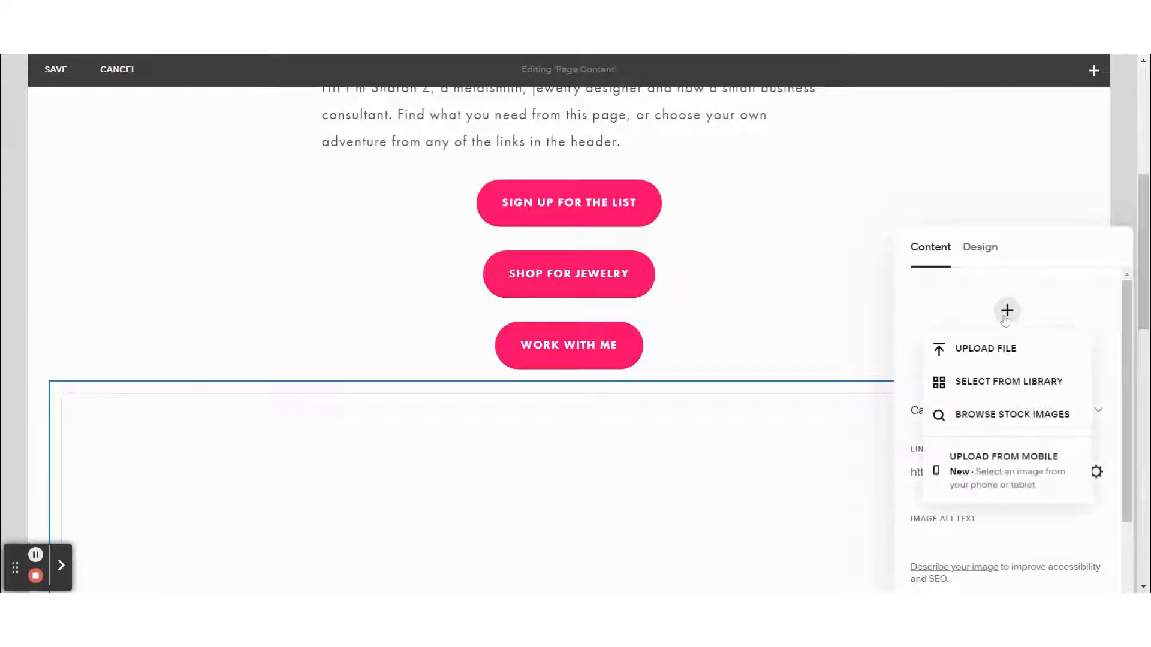
pyautogui.click(979, 385)
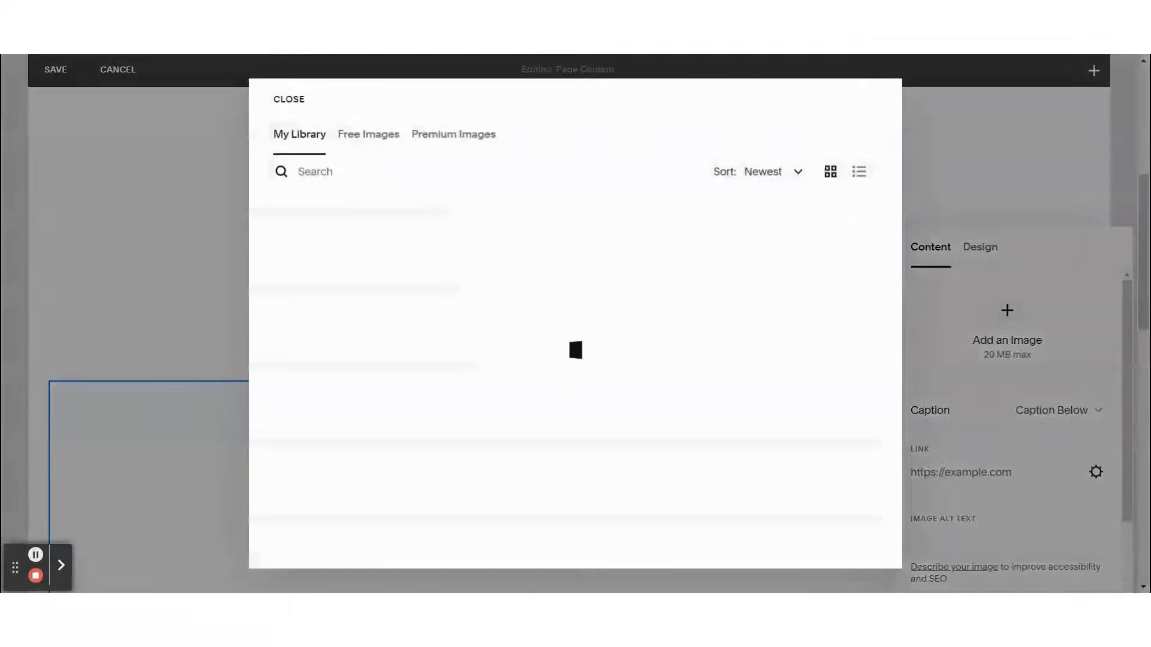
pyautogui.click(336, 172)
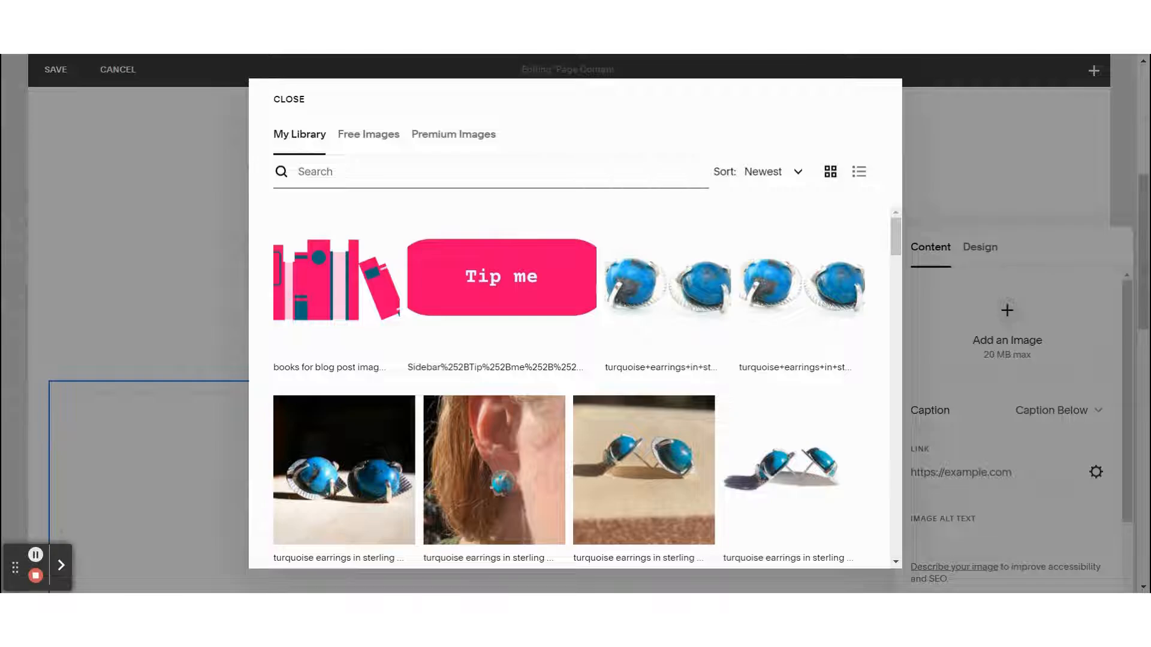
pyautogui.write('sharon')
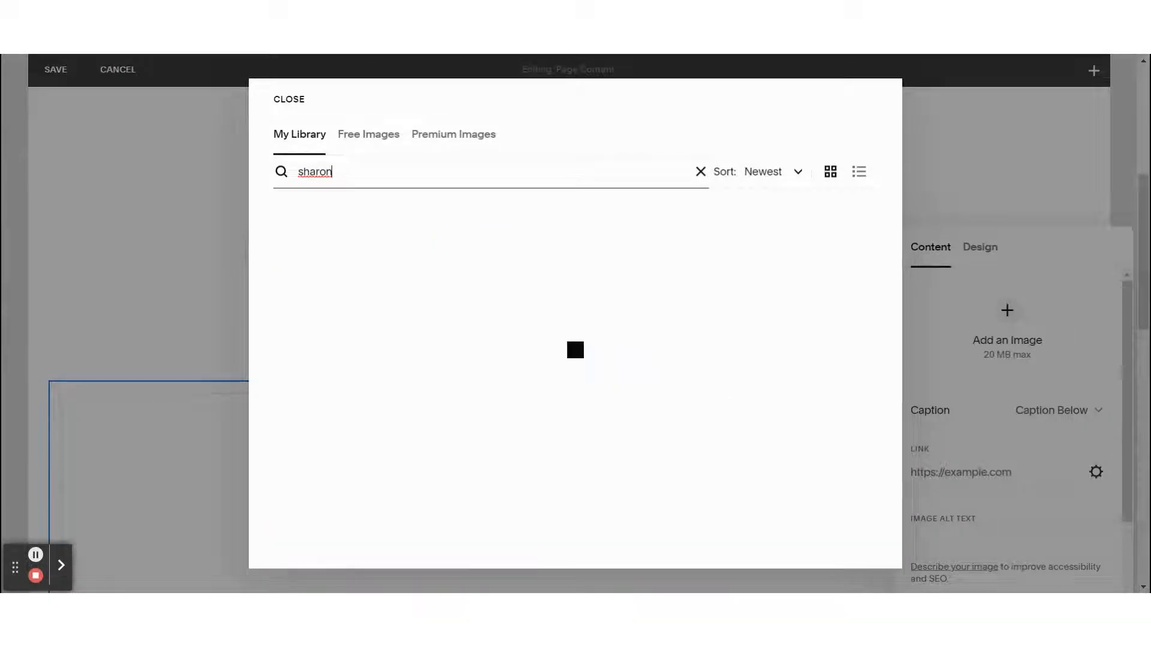
pyautogui.scroll(-1, 673, 285)
pyautogui.scroll(-10, 673, 286)
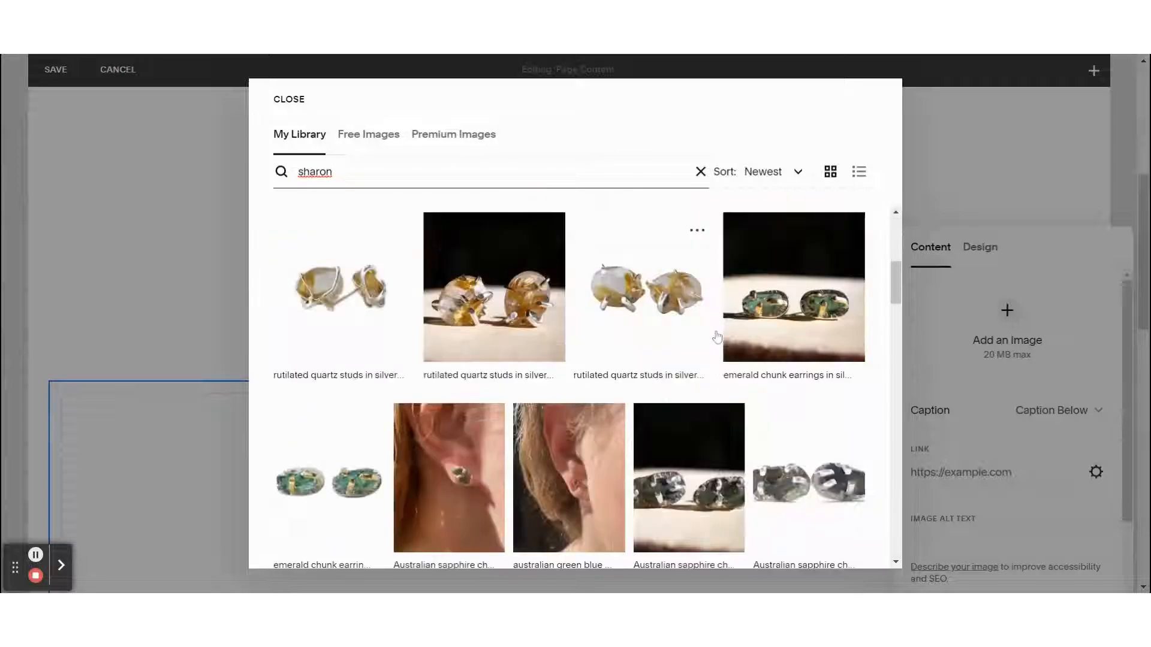
pyautogui.scroll(-15, 737, 442)
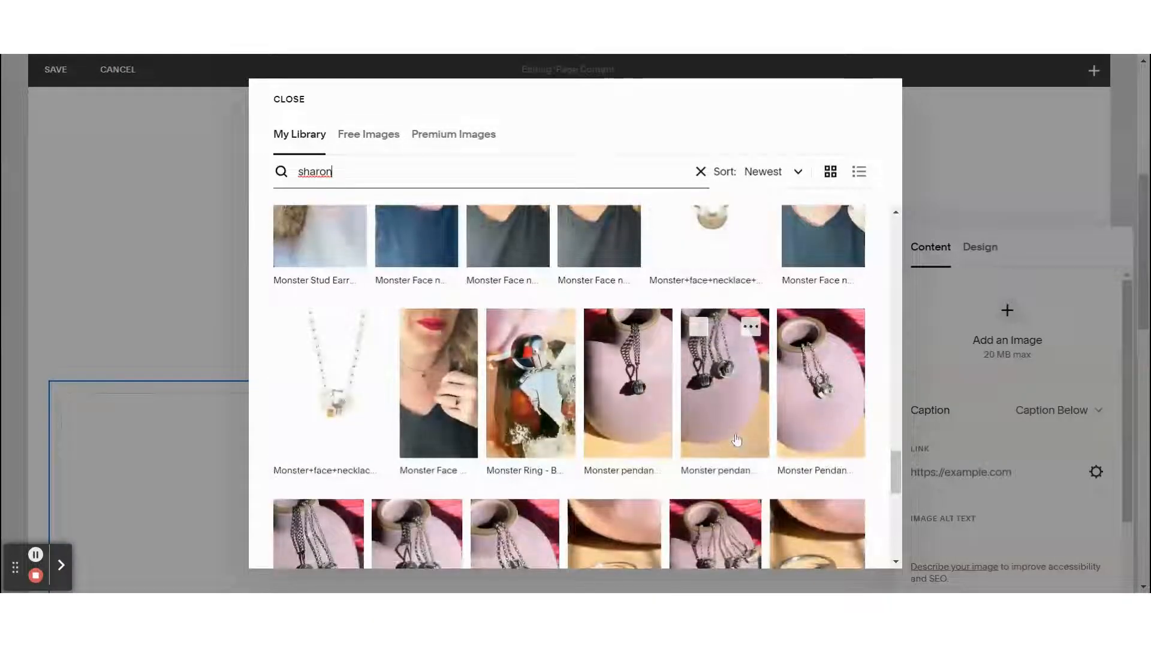
pyautogui.scroll(-10, 737, 441)
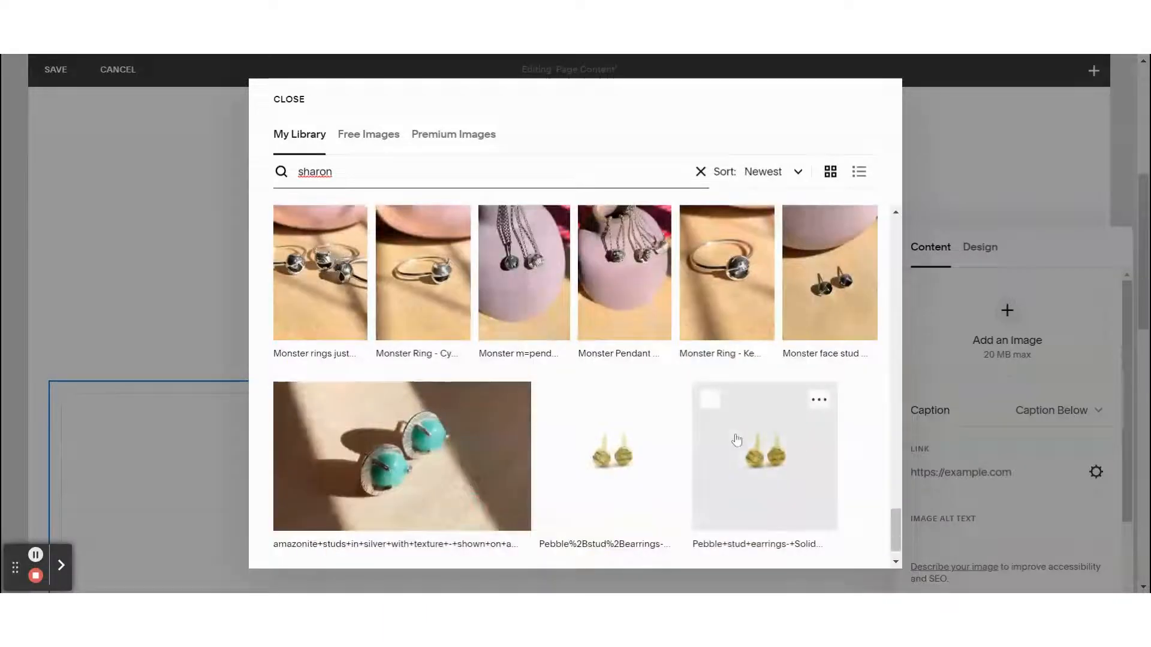
pyautogui.scroll(-3, 737, 440)
pyautogui.scroll(-2, 749, 431)
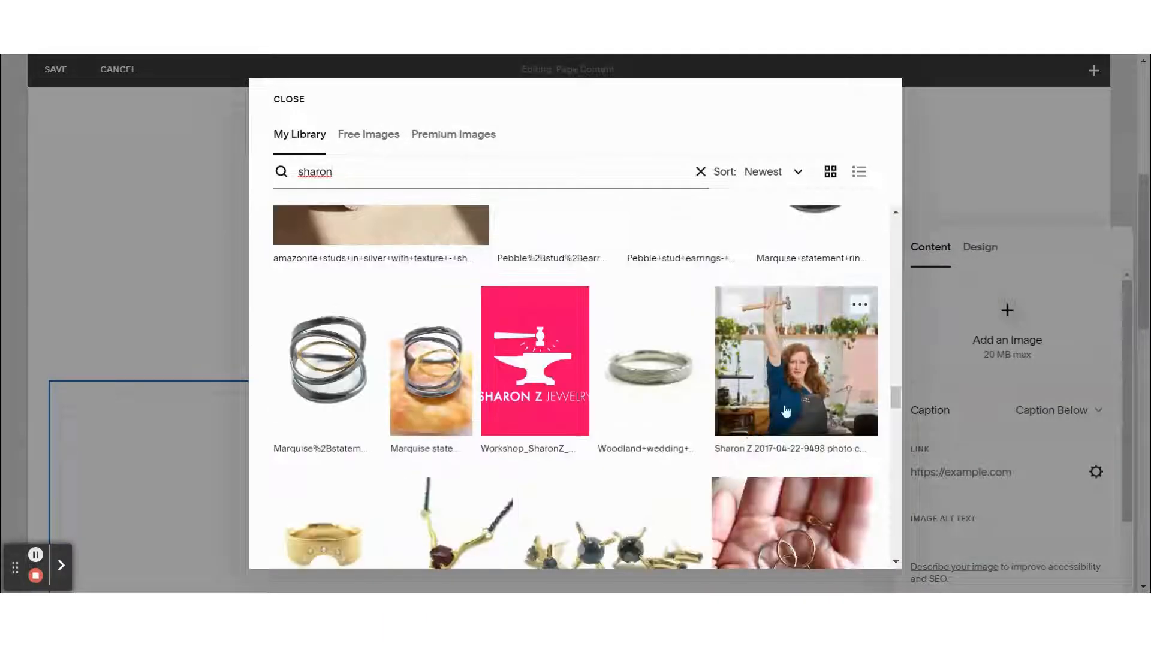
pyautogui.click(803, 374)
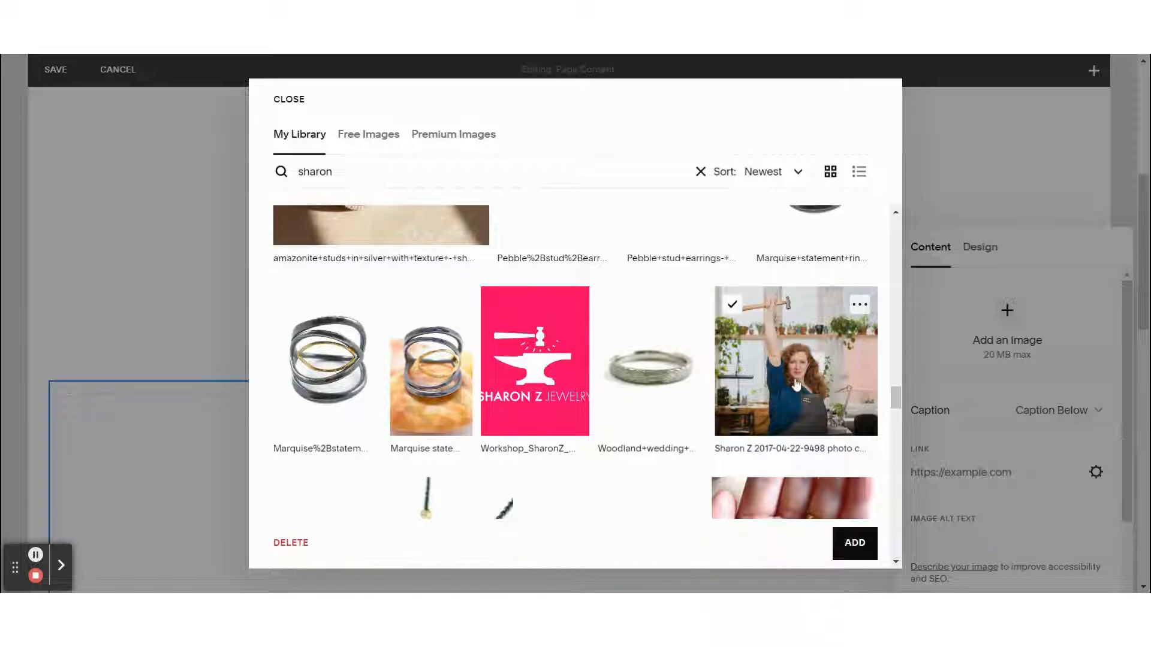
pyautogui.click(856, 545)
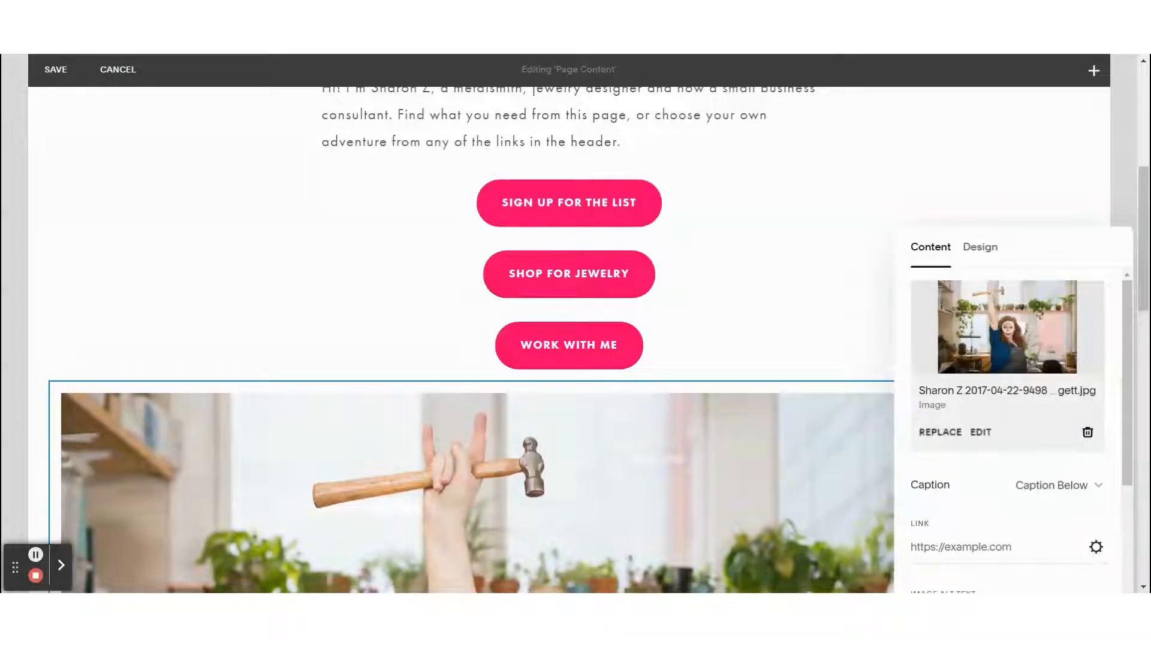
# Step: Link the image to the jeweler's personal About page instead of the blog, and save the link
pyautogui.click(1096, 548)
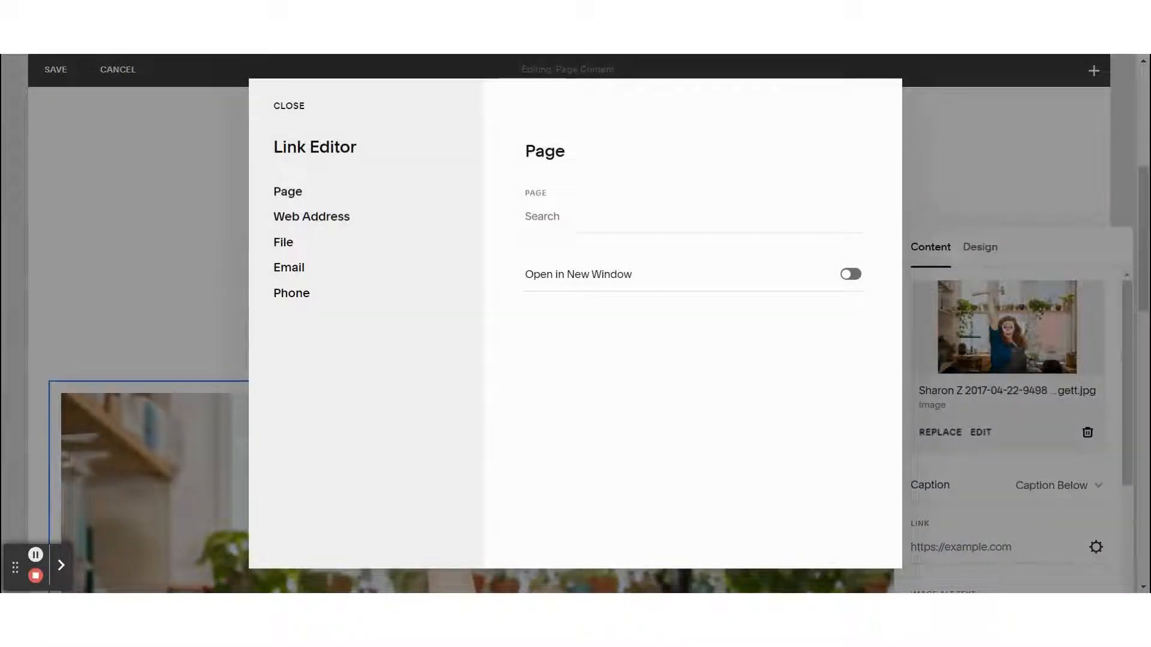
pyautogui.click(599, 218)
pyautogui.click(598, 309)
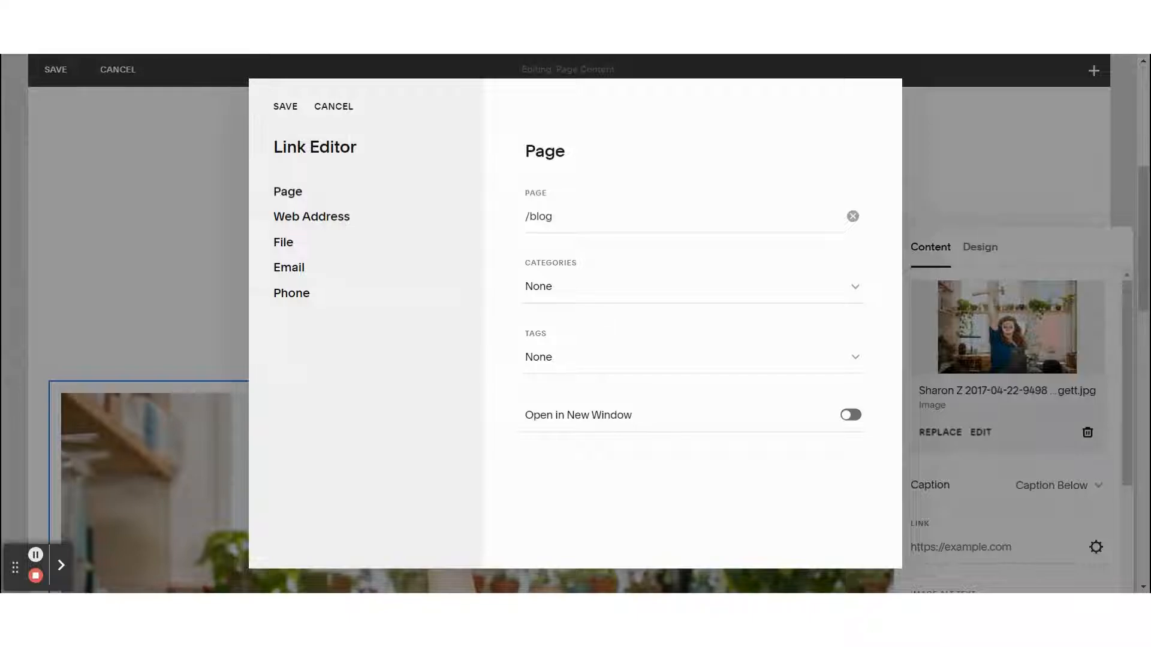
pyautogui.click(627, 217)
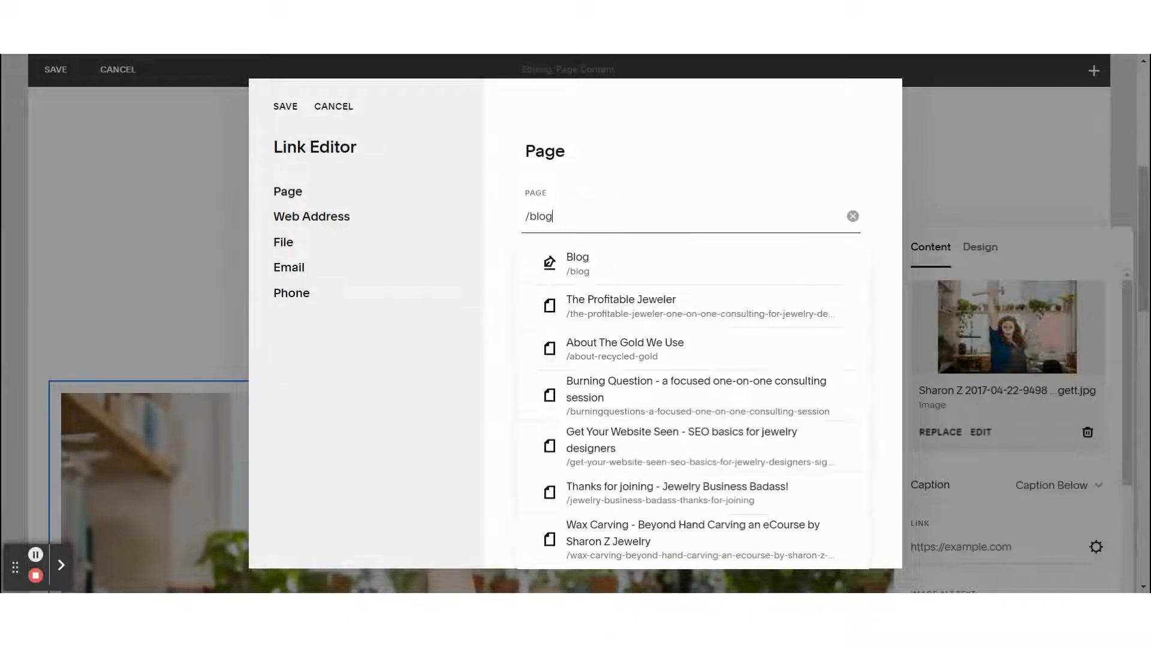
pyautogui.moveTo(554, 217); pyautogui.dragTo(509, 218)
pyautogui.write('/about')
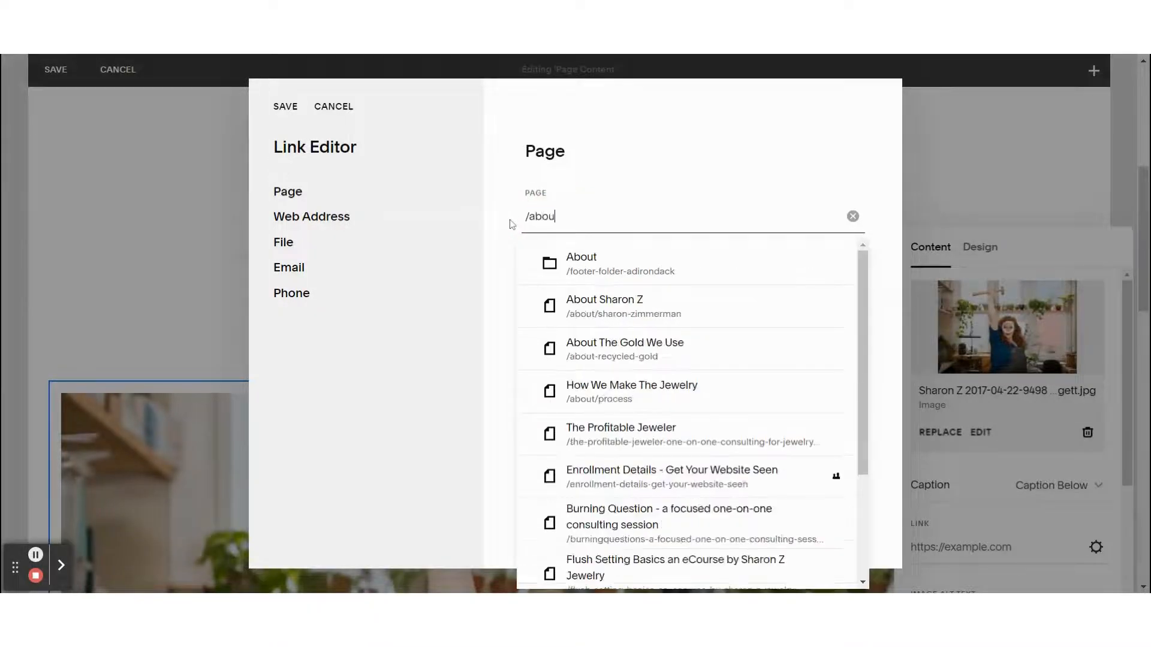
pyautogui.click(630, 303)
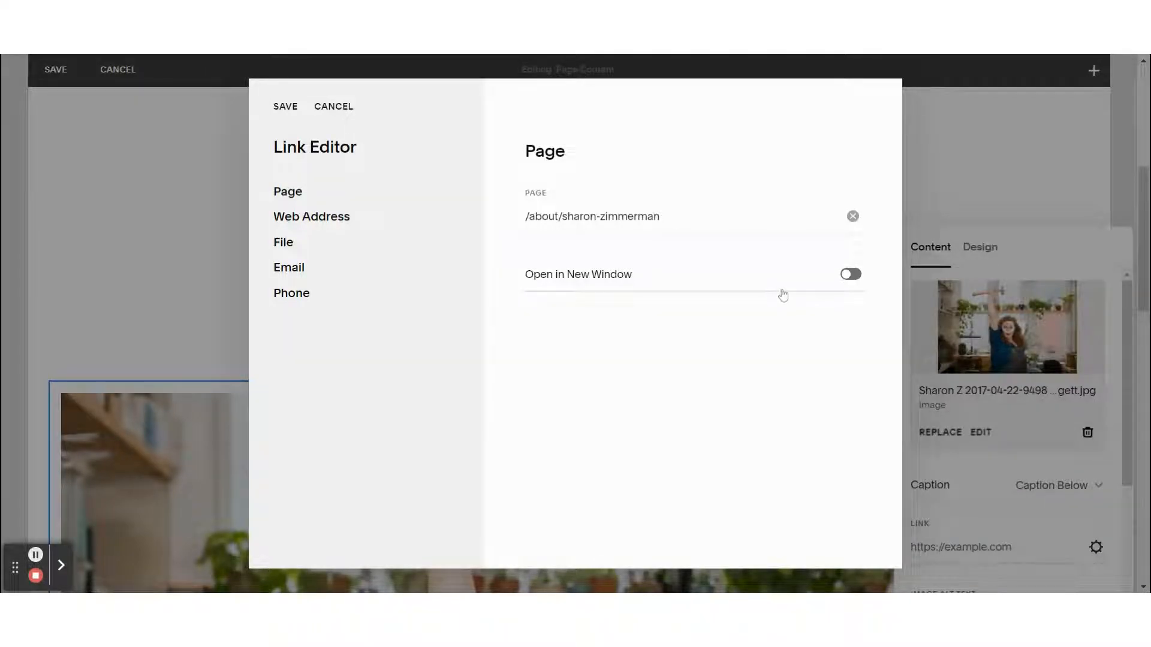
pyautogui.click(286, 107)
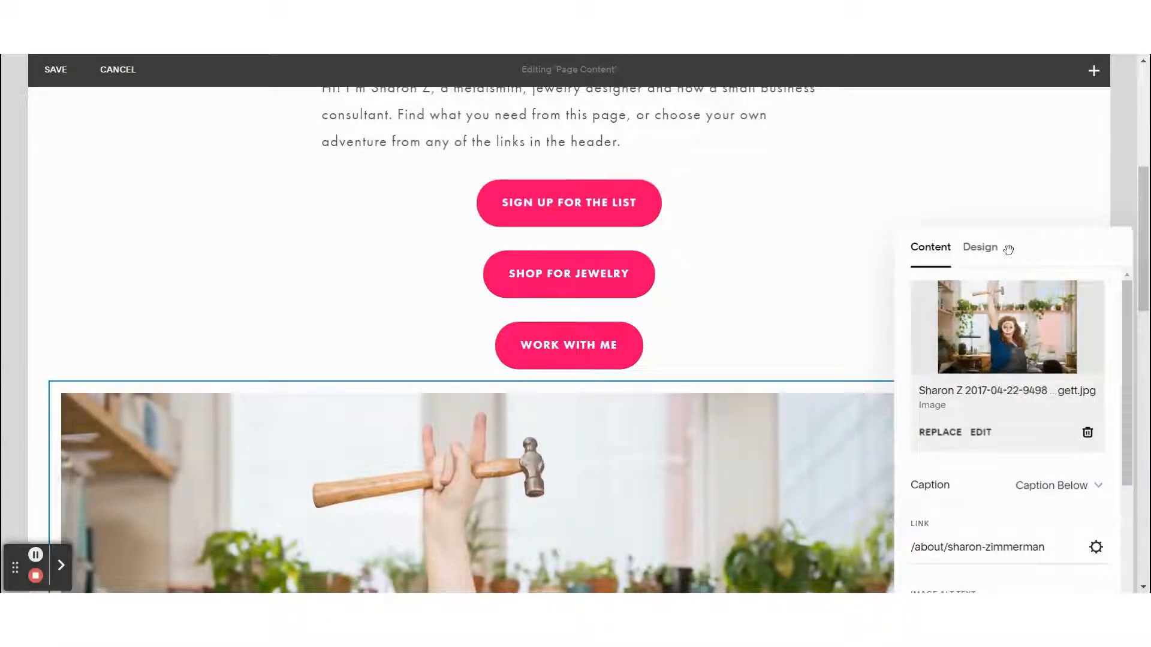
# Step: Display the image as a shape instead of in its original form, using the 1:1 octagon
pyautogui.click(973, 258)
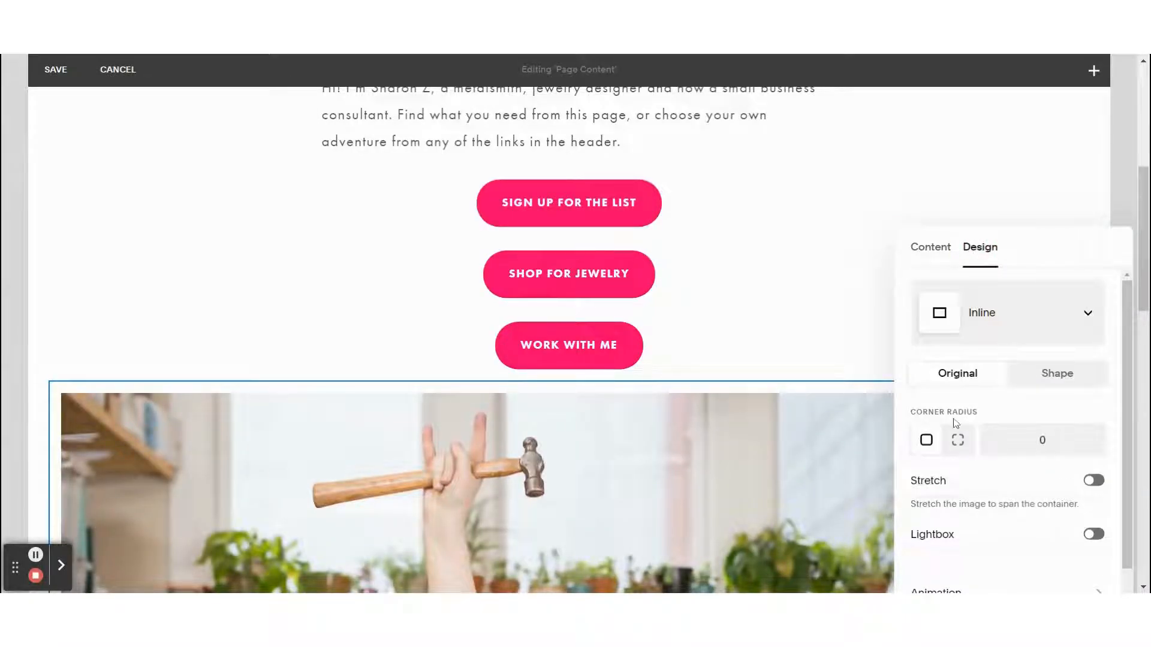
pyautogui.click(1039, 383)
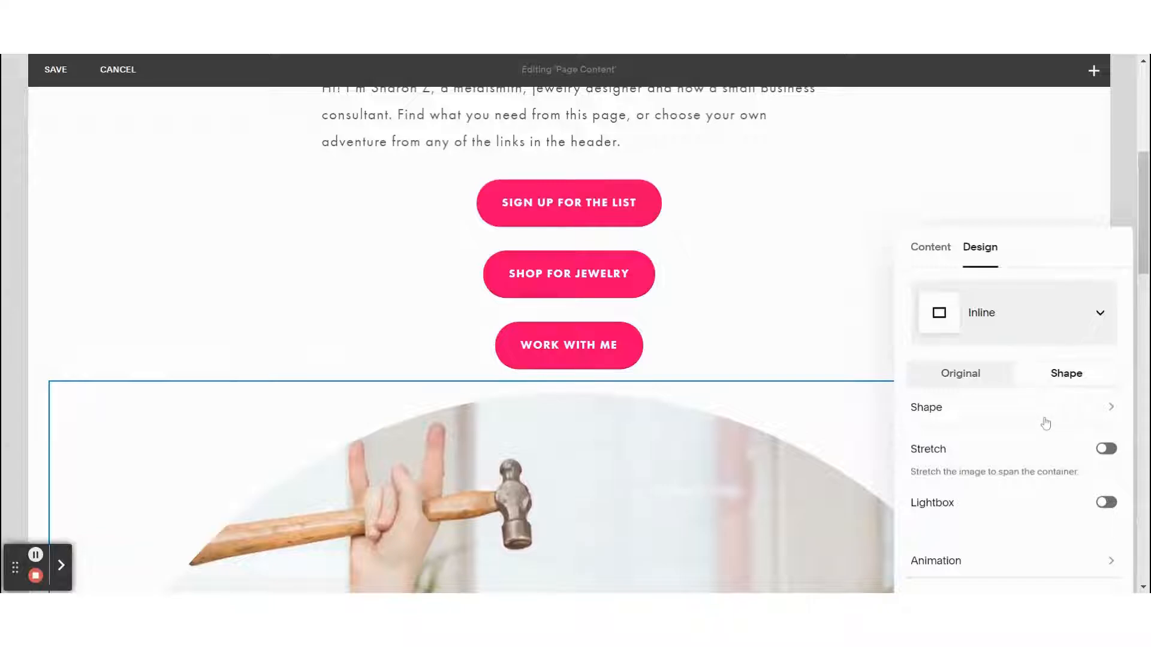
pyautogui.scroll(-10, 509, 462)
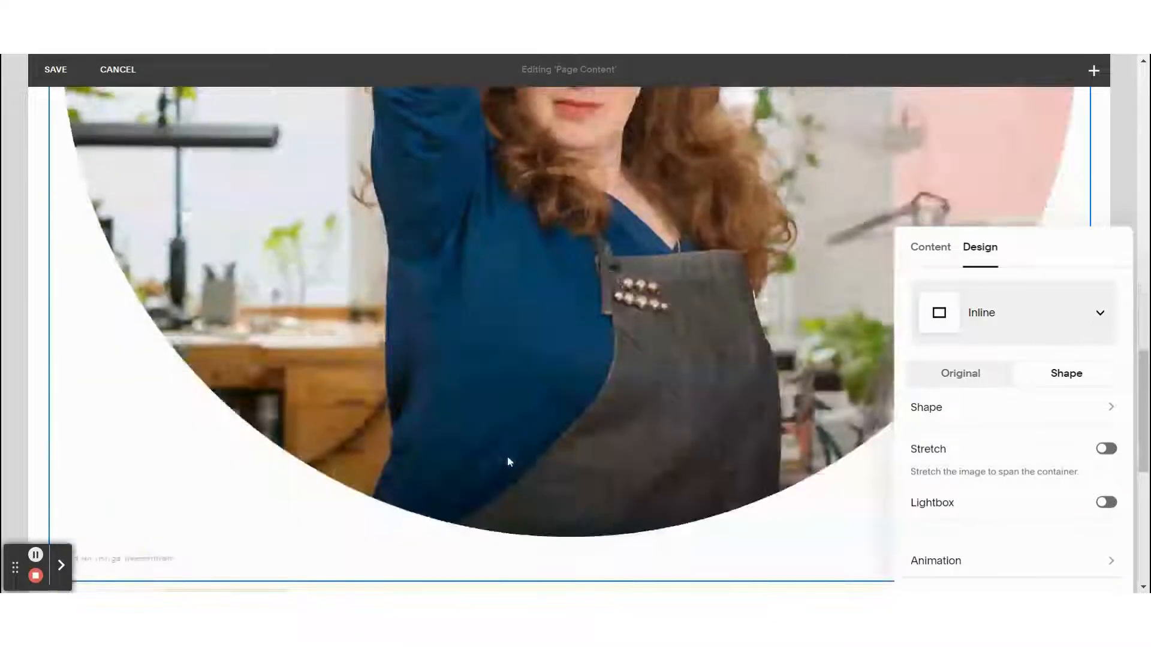
pyautogui.click(1109, 407)
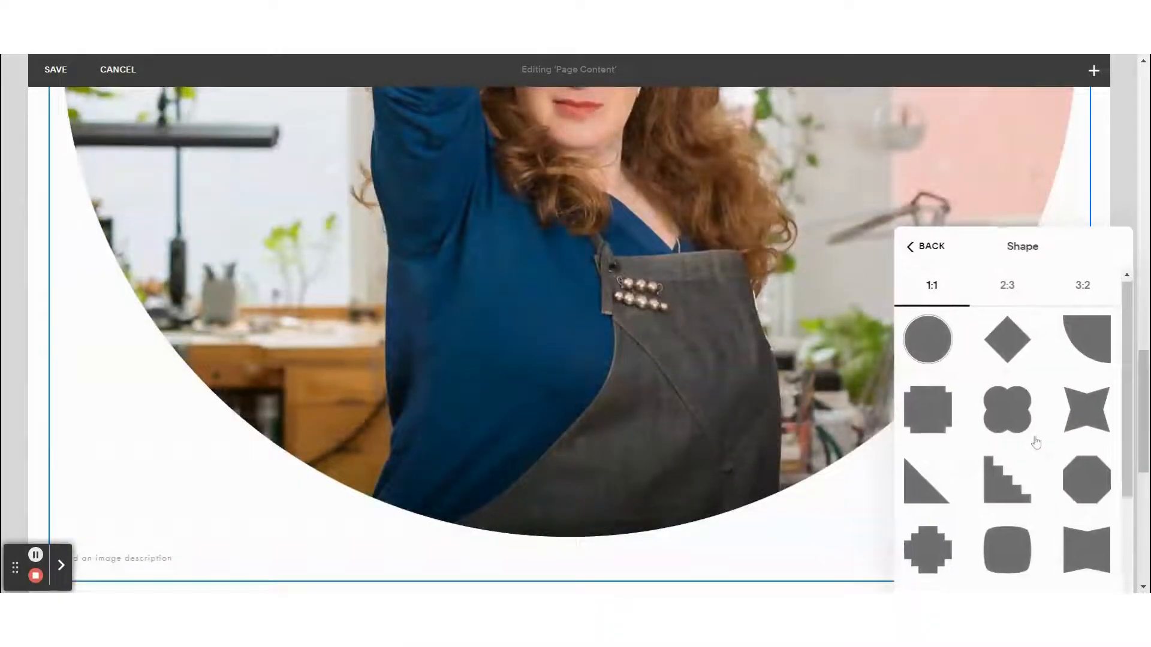
pyautogui.scroll(-3, 1034, 442)
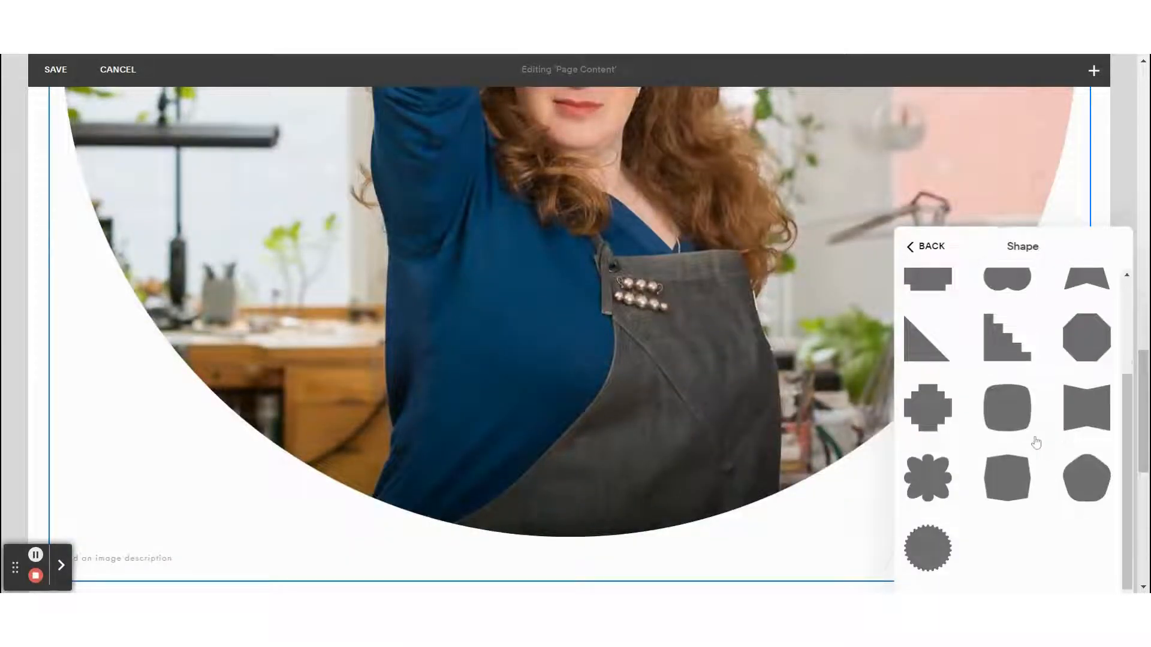
pyautogui.click(1086, 351)
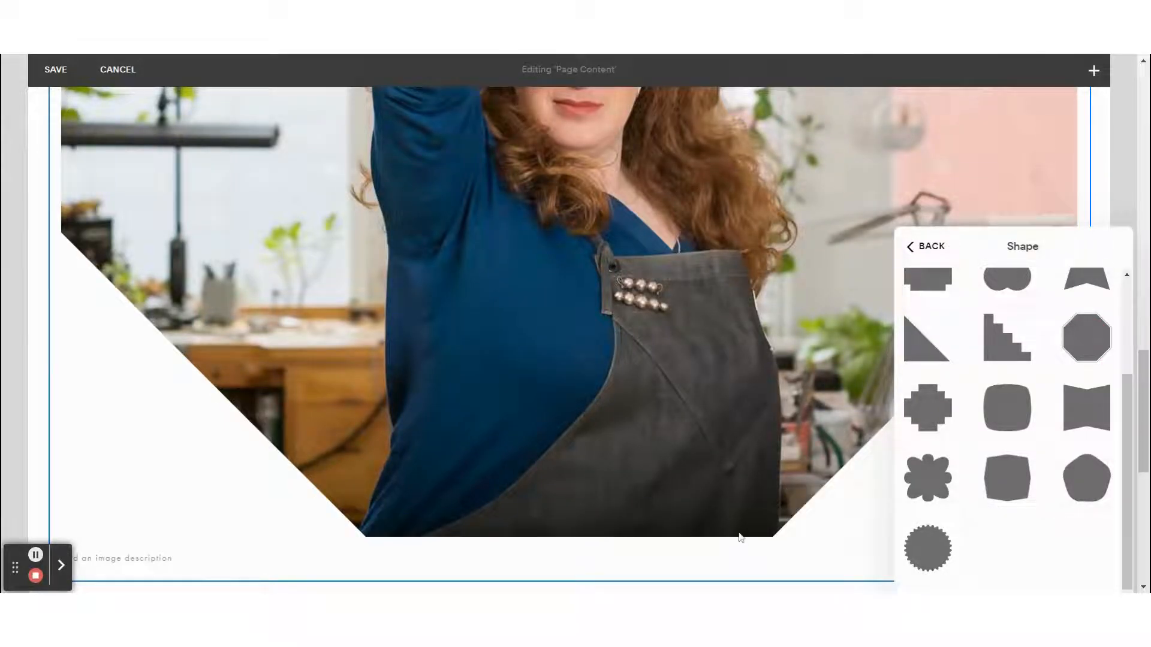
# Step: Review the page layout from the heading down to the octagonal image and save the page content
pyautogui.scroll(10, 732, 540)
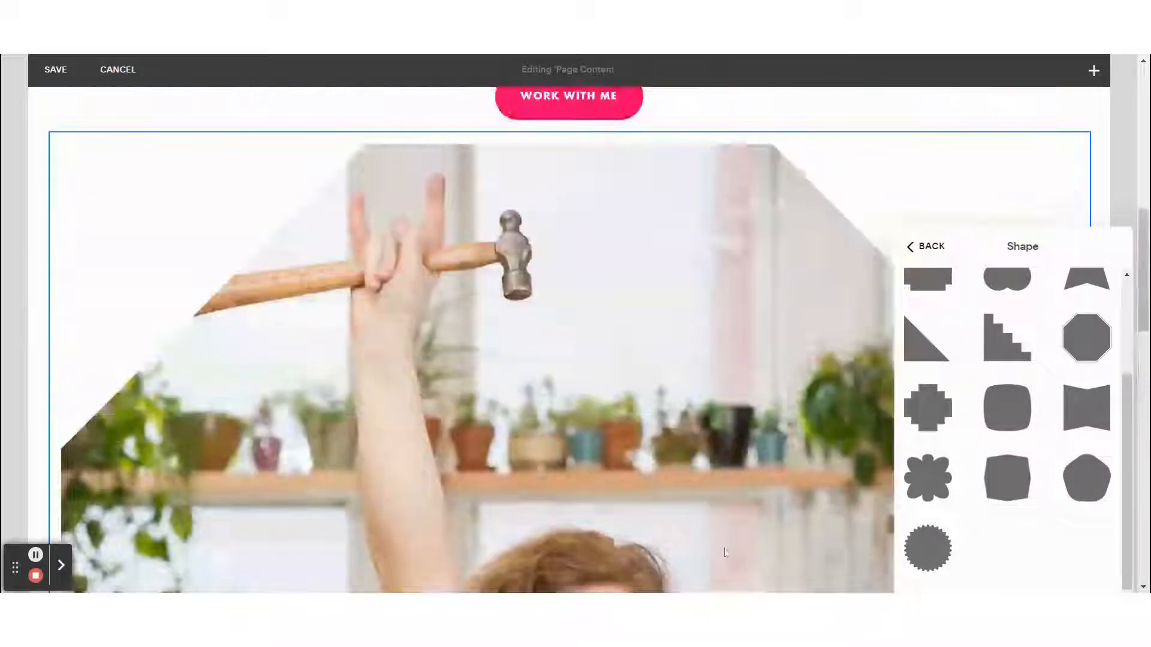
pyautogui.scroll(4, 725, 552)
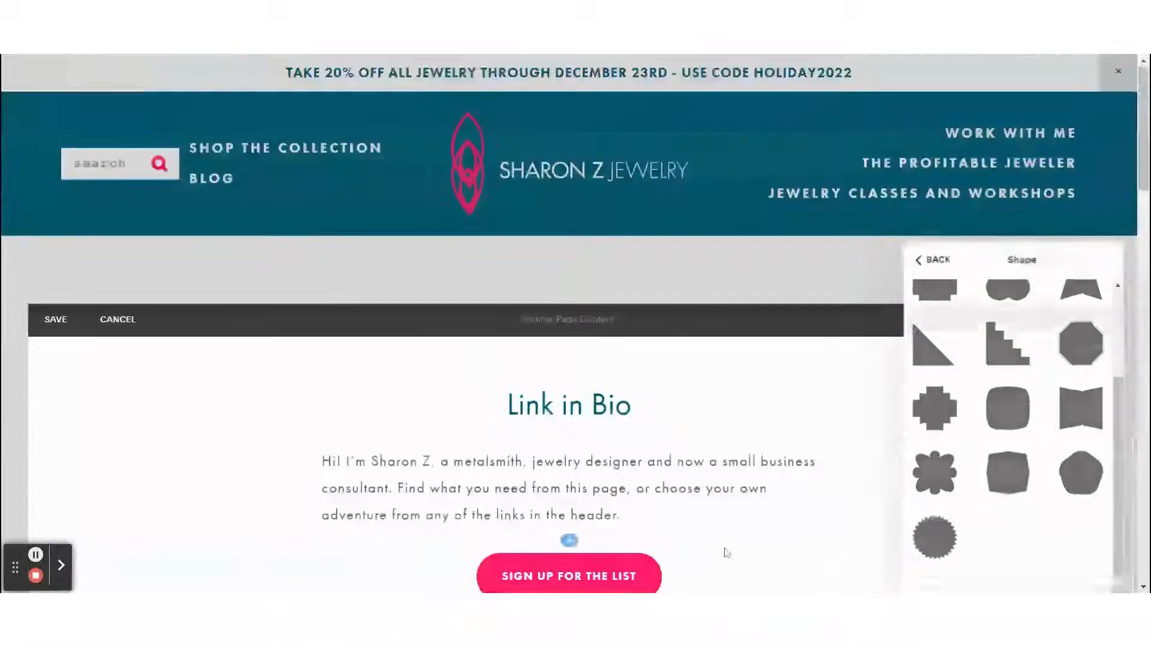
pyautogui.scroll(-10, 966, 445)
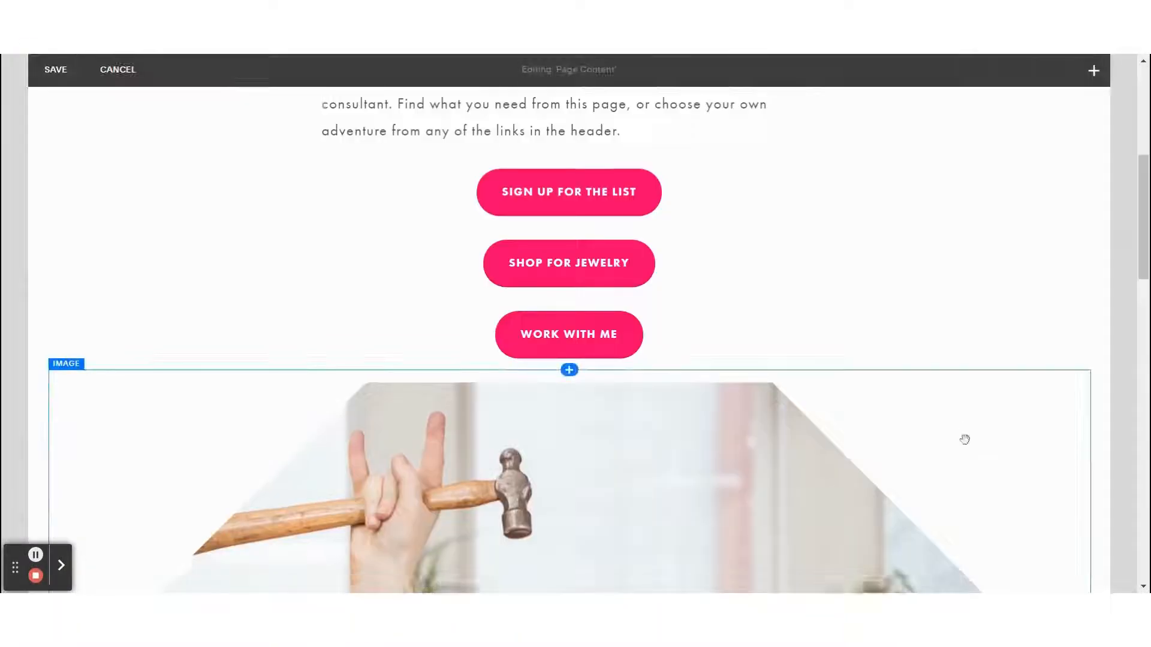
pyautogui.scroll(-2, 962, 438)
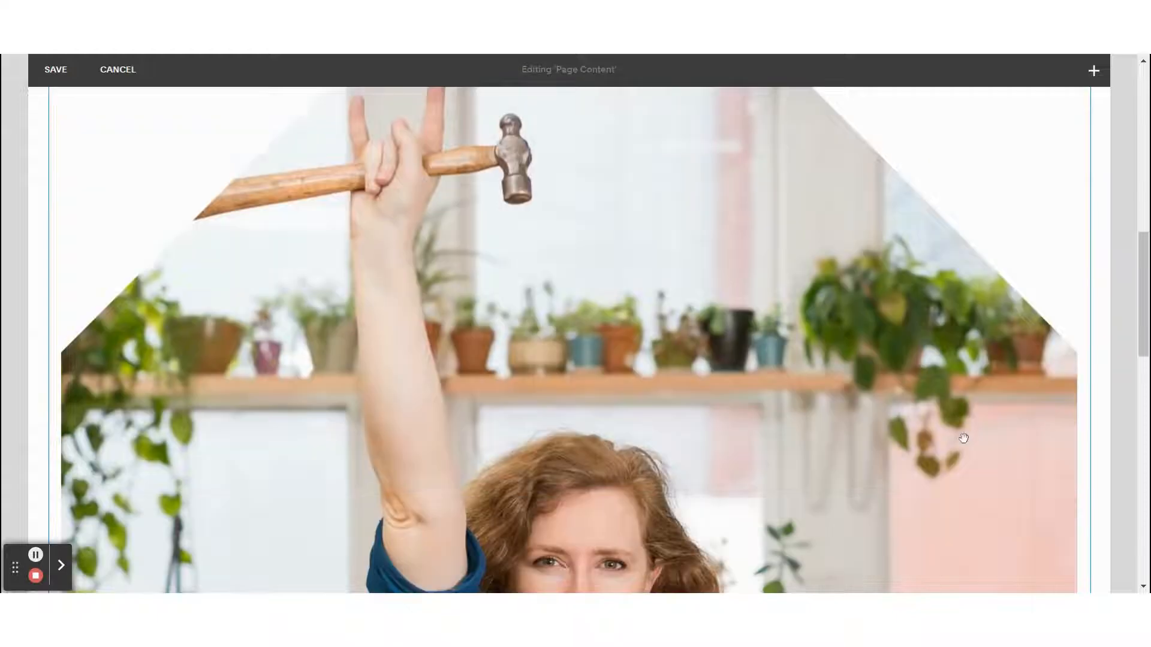
pyautogui.scroll(10, 960, 437)
pyautogui.scroll(-10, 910, 394)
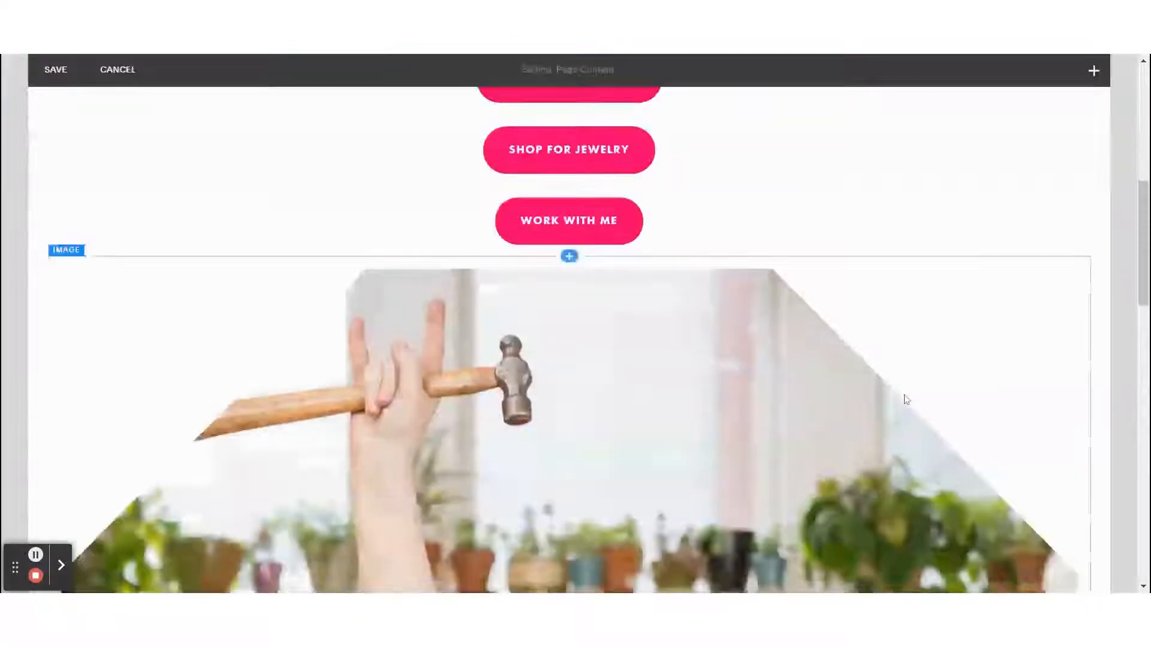
pyautogui.scroll(-5, 902, 393)
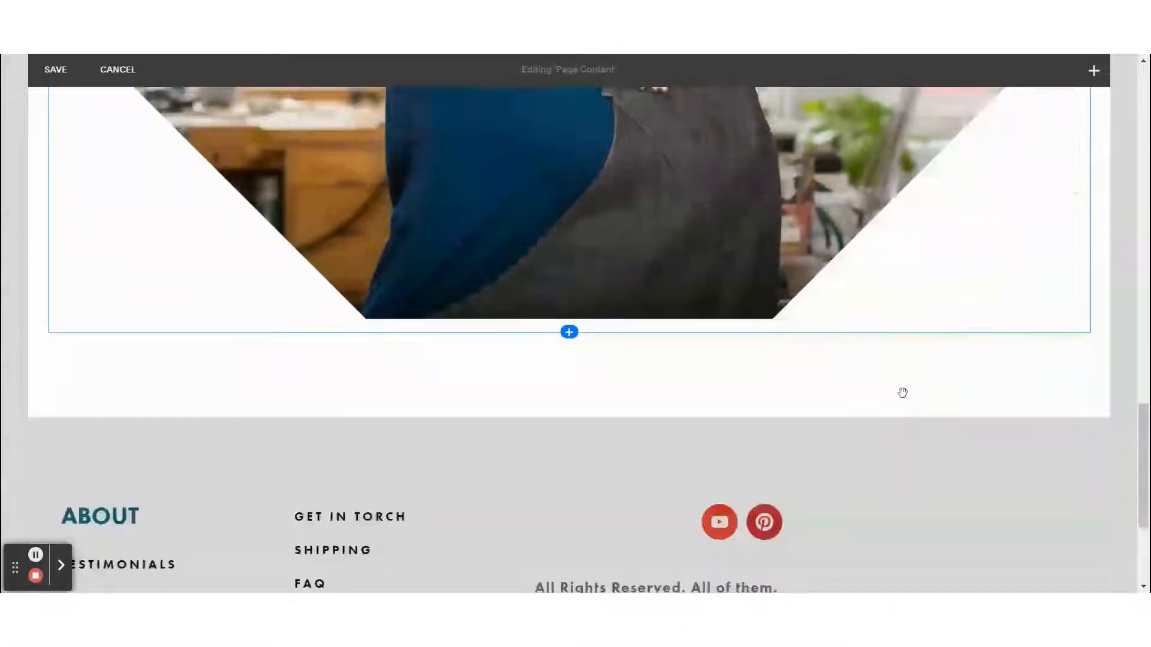
pyautogui.scroll(10, 902, 392)
pyautogui.scroll(5, 903, 392)
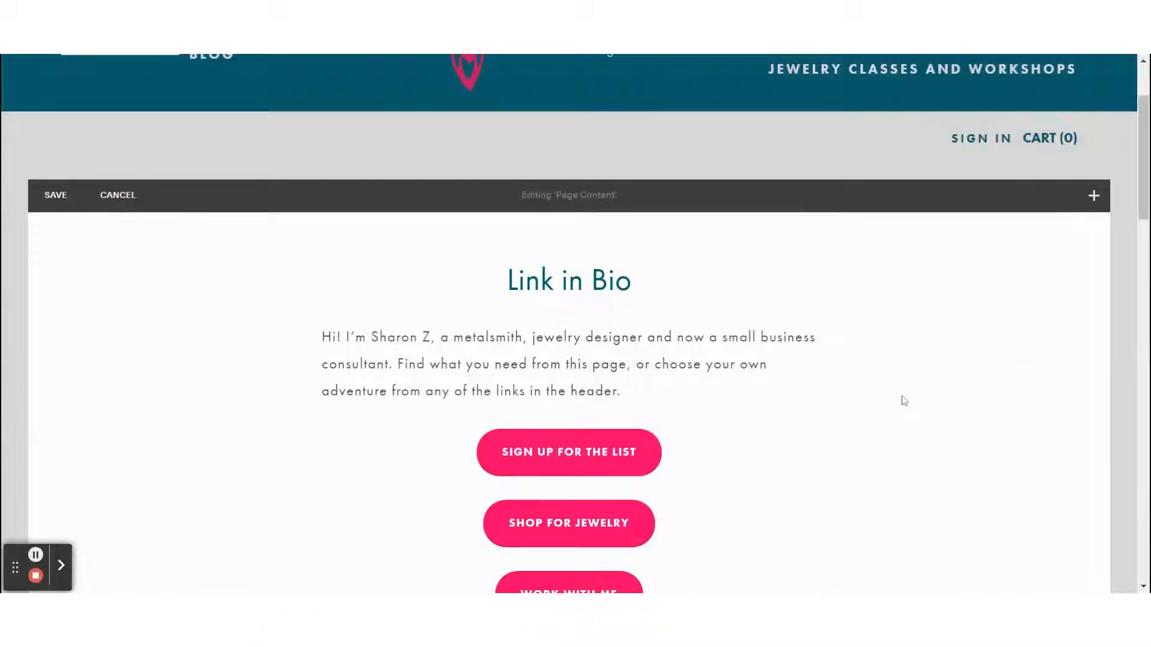
pyautogui.click(54, 194)
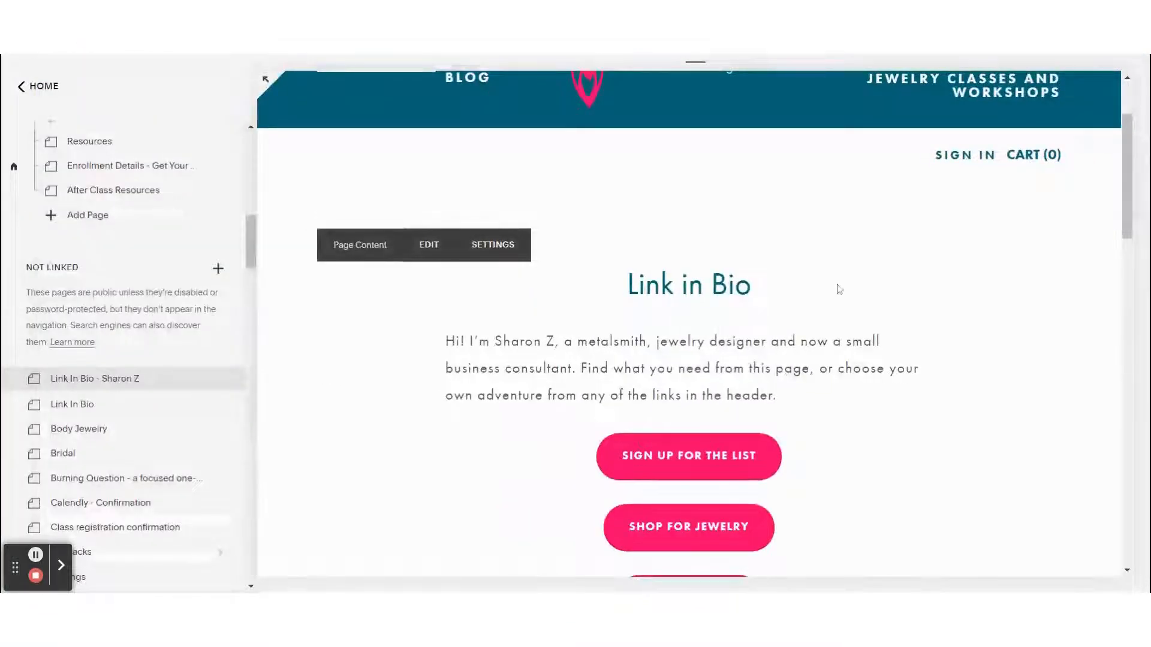
pyautogui.scroll(2, 934, 261)
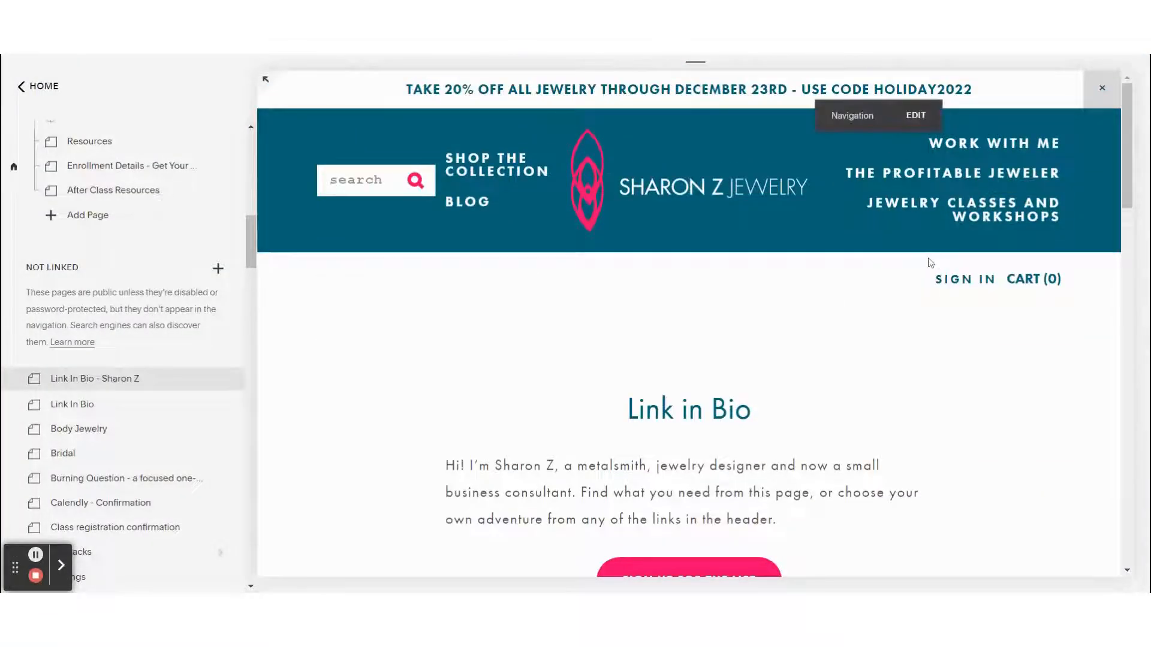
pyautogui.scroll(-4, 709, 357)
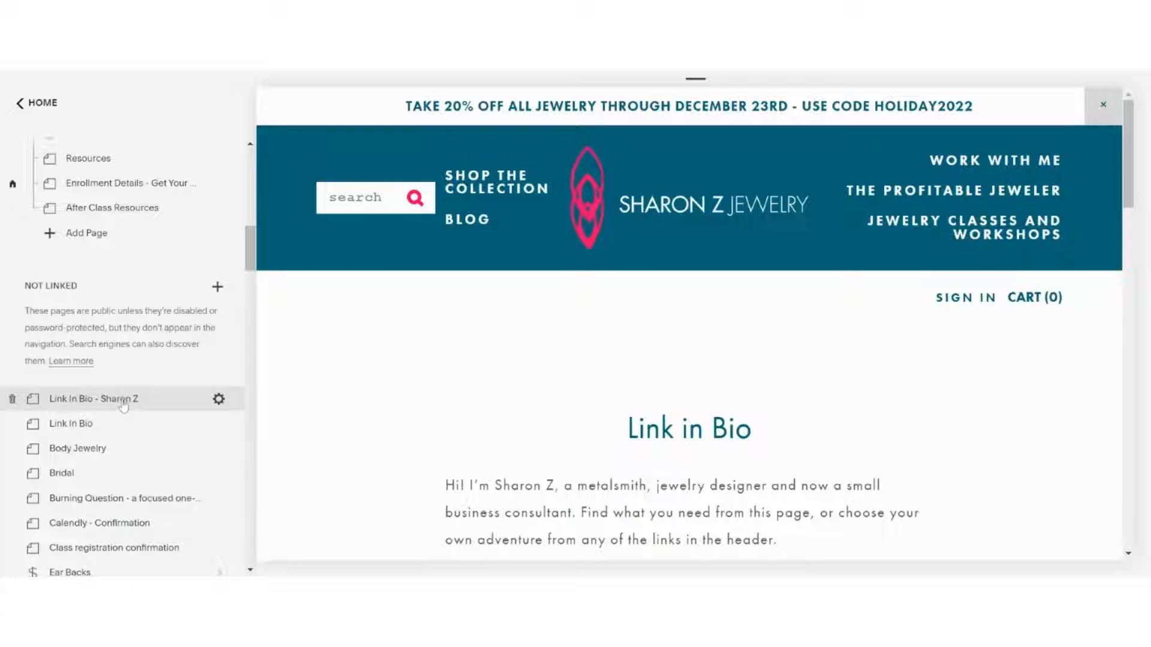
# Step: In the new Link In Bio page's settings, replace the placeholder URL slug with the full page title in lowercase, hyphenated form
pyautogui.click(219, 399)
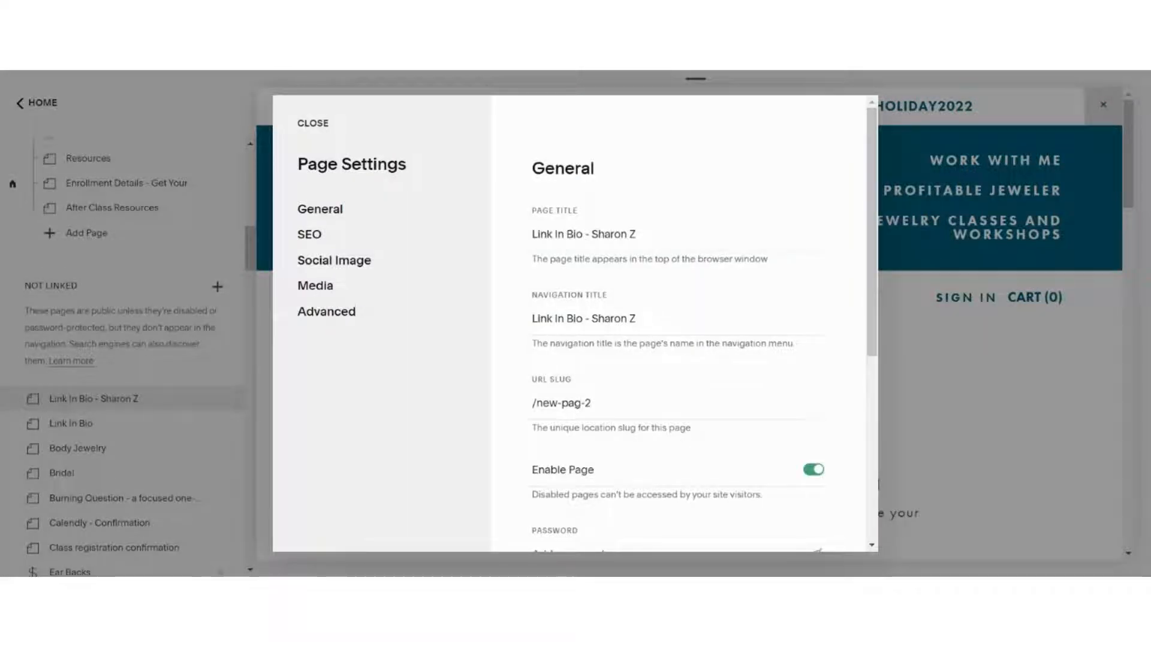
pyautogui.click(577, 234)
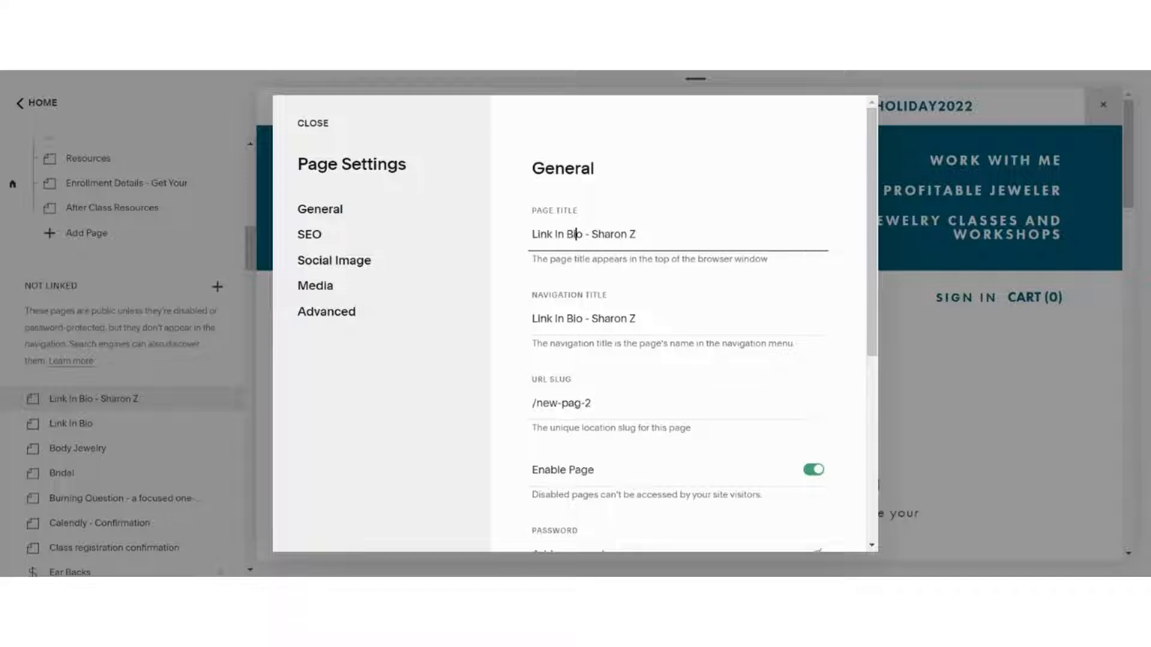
pyautogui.moveTo(635, 234); pyautogui.dragTo(527, 239)
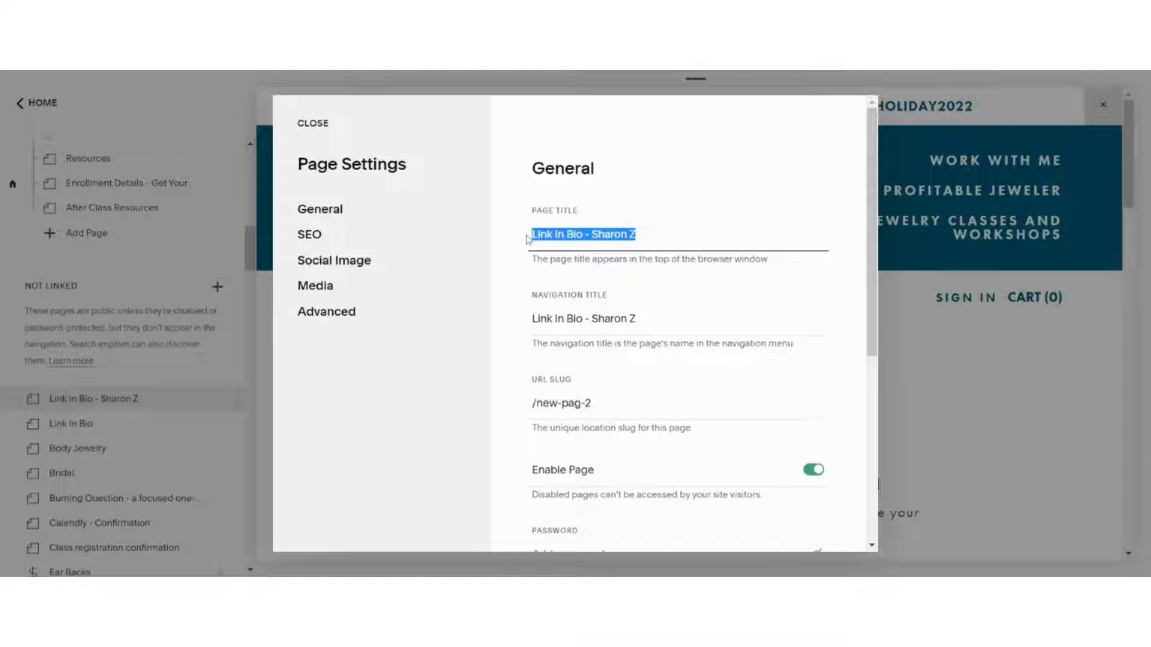
pyautogui.moveTo(593, 403); pyautogui.dragTo(531, 404)
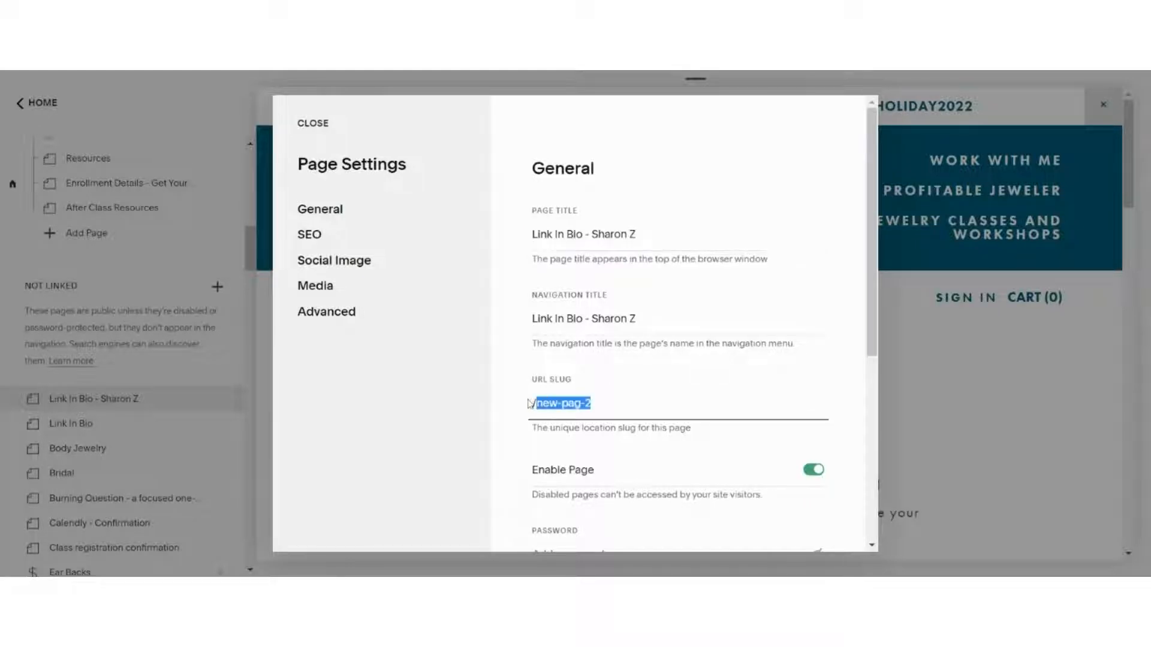
pyautogui.write('link-in-bio-sharon-z')
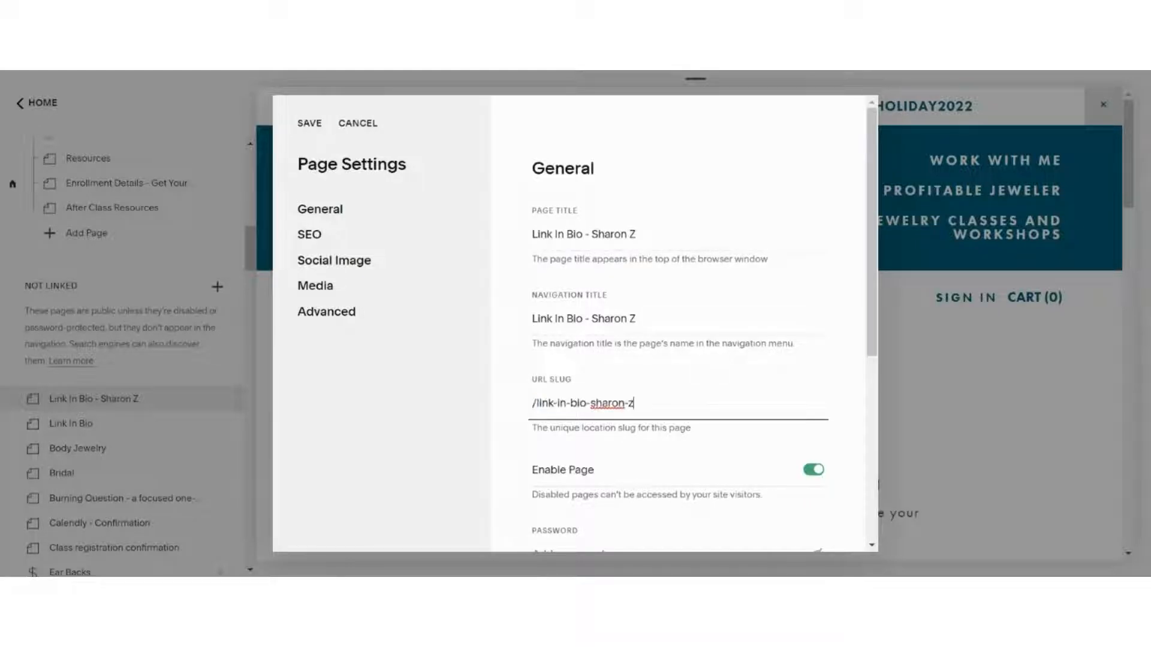